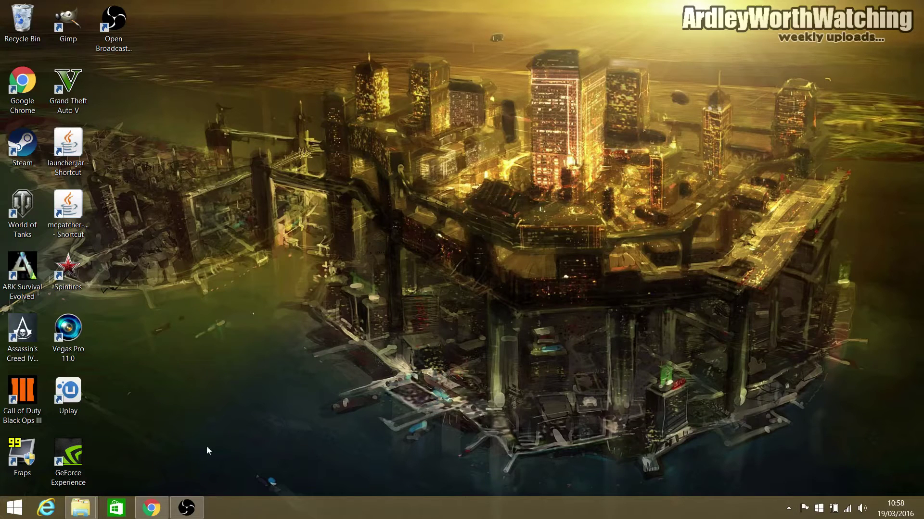
Switch to Chrome and search Google for gimp
{"action": "left_click", "coordinate": [150, 511]}
{"action": "left_click", "coordinate": [442, 191]}
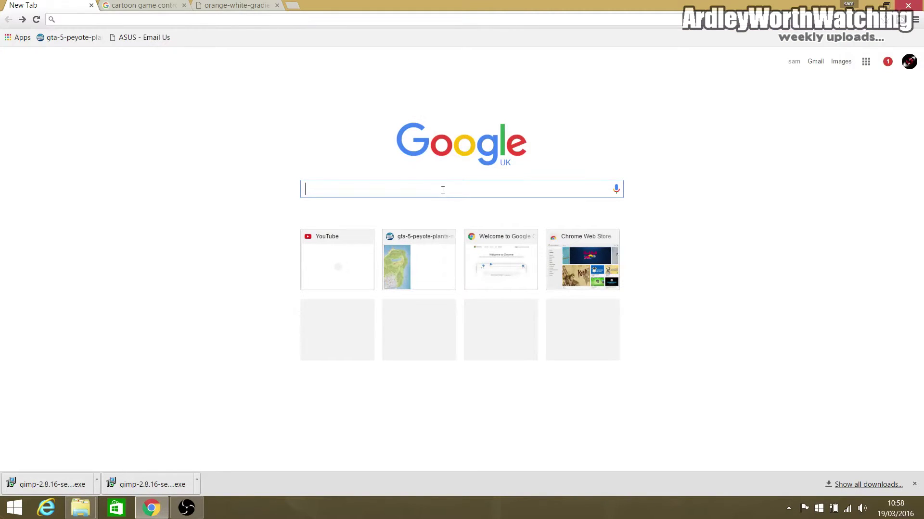
{"action": "type", "text": "gimp"}
{"action": "key", "text": "Return"}
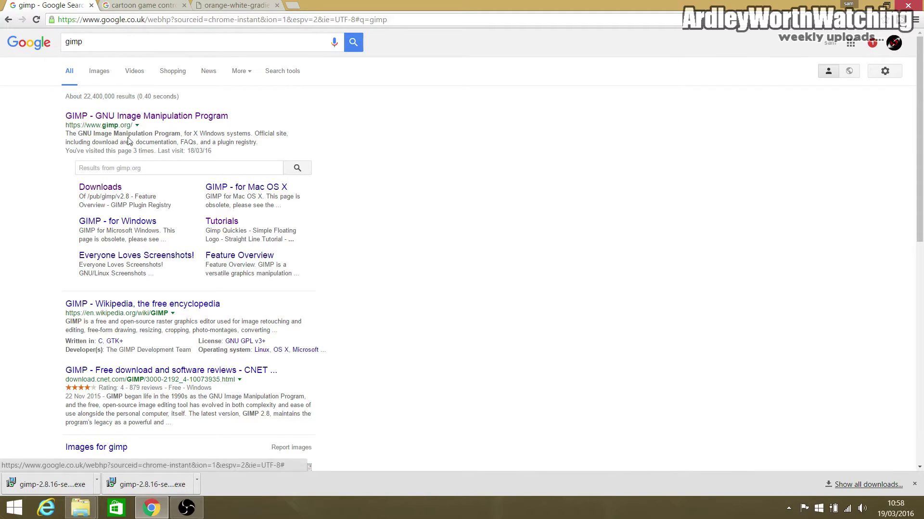
Open the Downloads page of the GIMP site and download GIMP 2.8.16 for Windows directly
{"action": "left_click", "coordinate": [99, 189]}
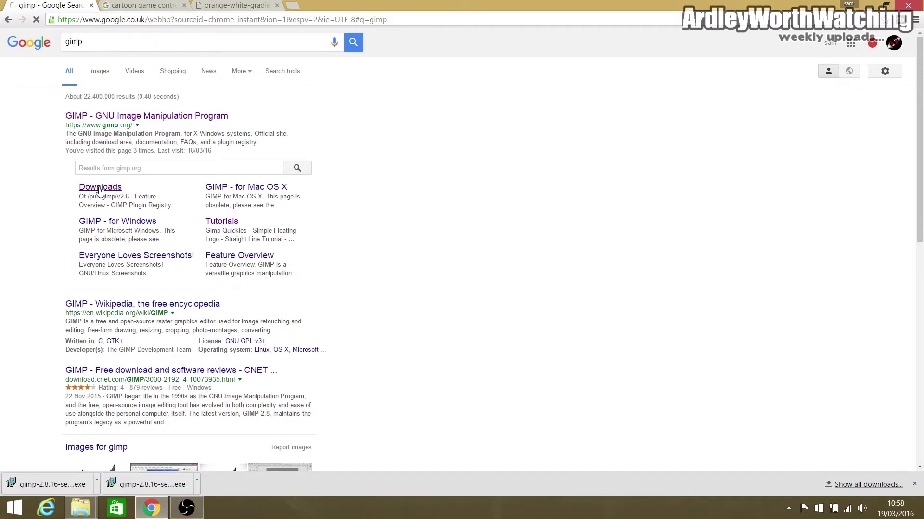
{"action": "scroll", "coordinate": [332, 253], "scroll_direction": "down", "scroll_amount": 2}
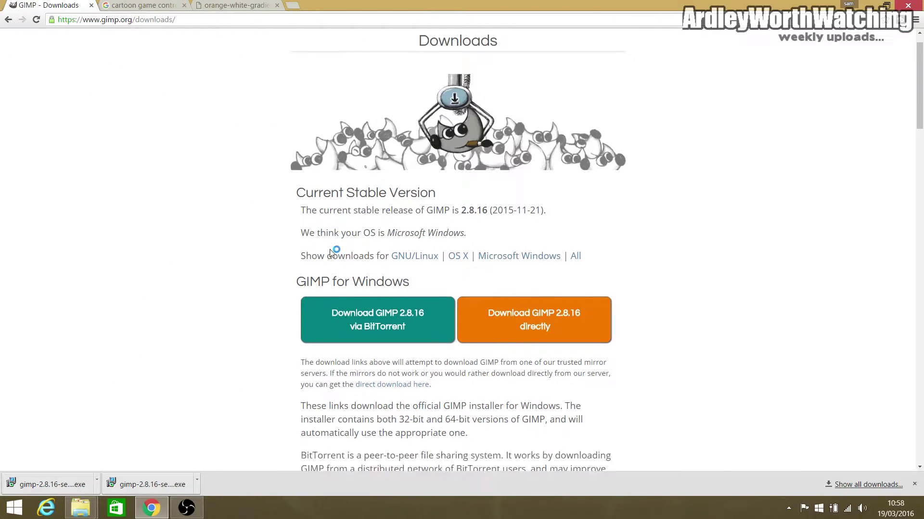
{"action": "scroll", "coordinate": [332, 253], "scroll_direction": "down", "scroll_amount": 3}
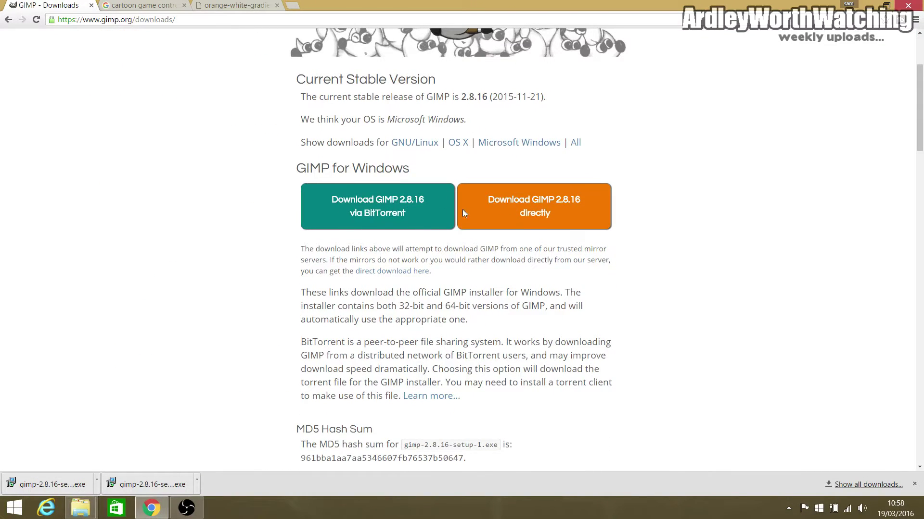
{"action": "left_click", "coordinate": [536, 206]}
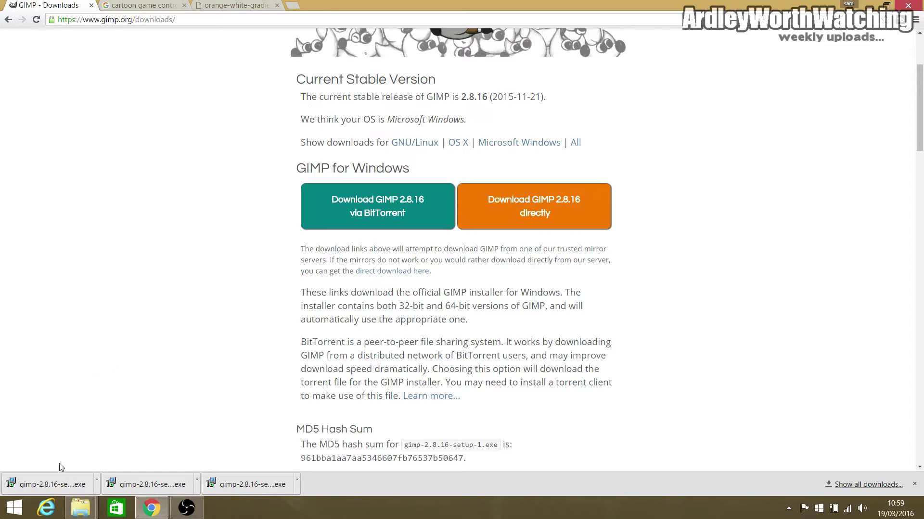
Launch gimp-2.8.16-setup-1 (3).exe from the Downloads folder, allowing it past SmartScreen, and close the setup language dialog
{"action": "left_click", "coordinate": [99, 484]}
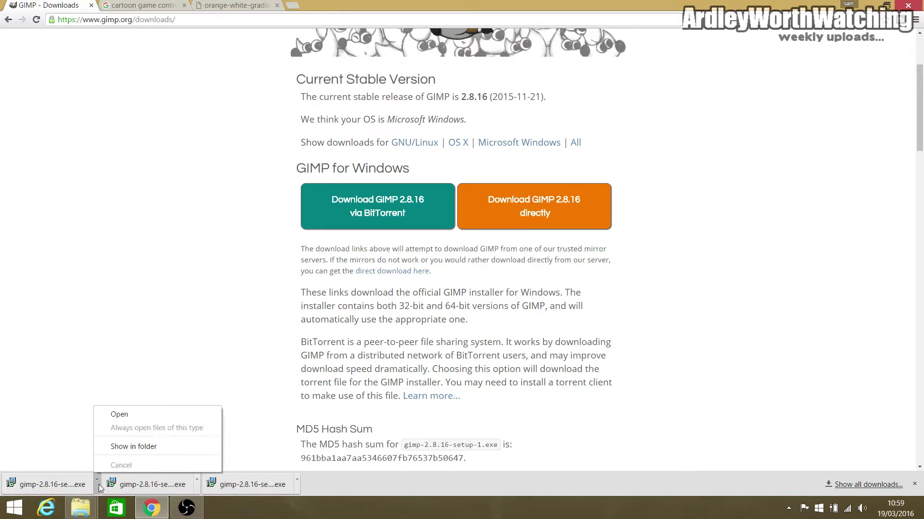
{"action": "left_click", "coordinate": [126, 447]}
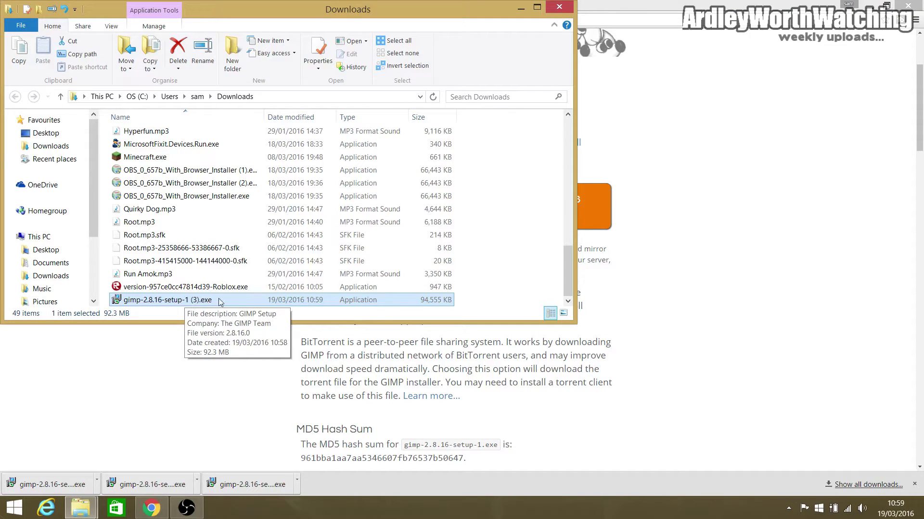
{"action": "right_click", "coordinate": [234, 303]}
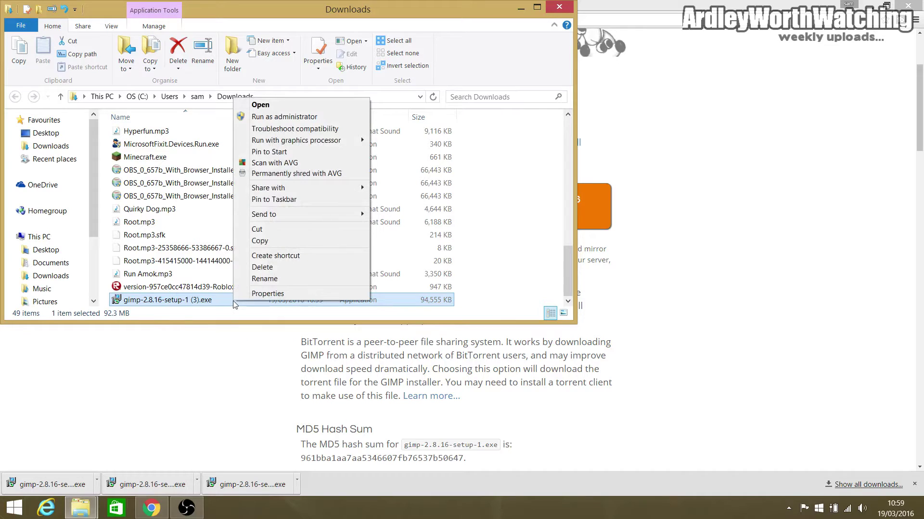
{"action": "left_click", "coordinate": [314, 107]}
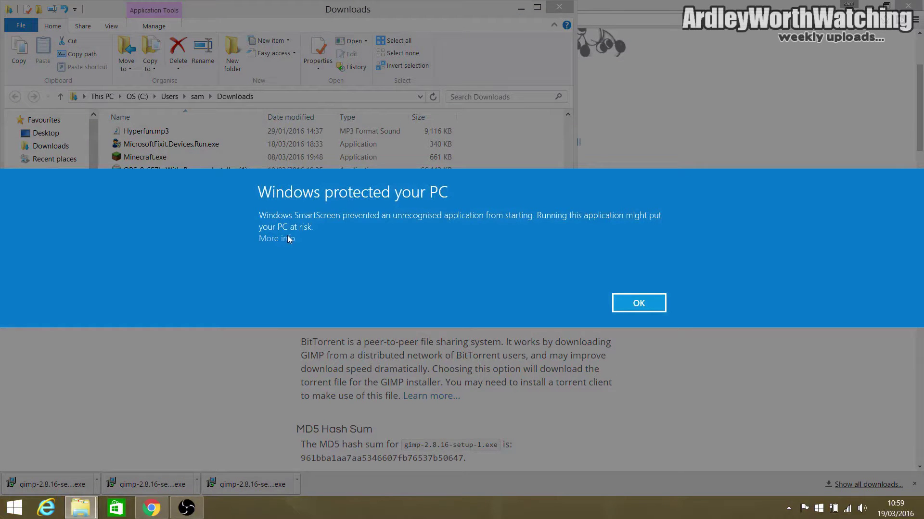
{"action": "left_click", "coordinate": [281, 241]}
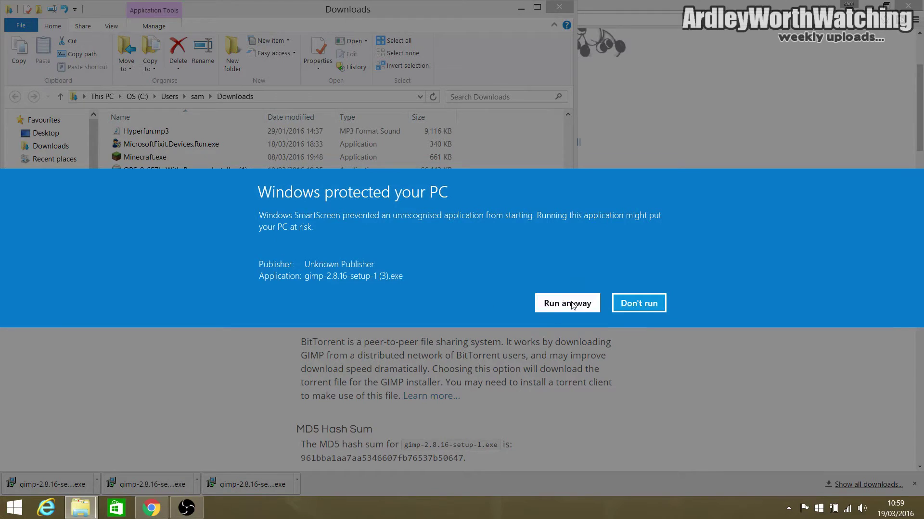
{"action": "left_click", "coordinate": [553, 303]}
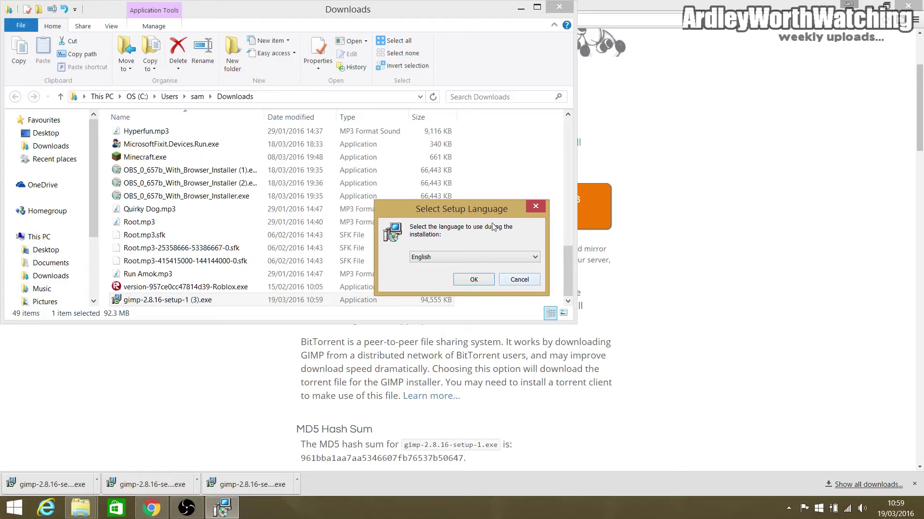
{"action": "left_click_drag", "start_coordinate": [500, 211], "coordinate": [554, 115]}
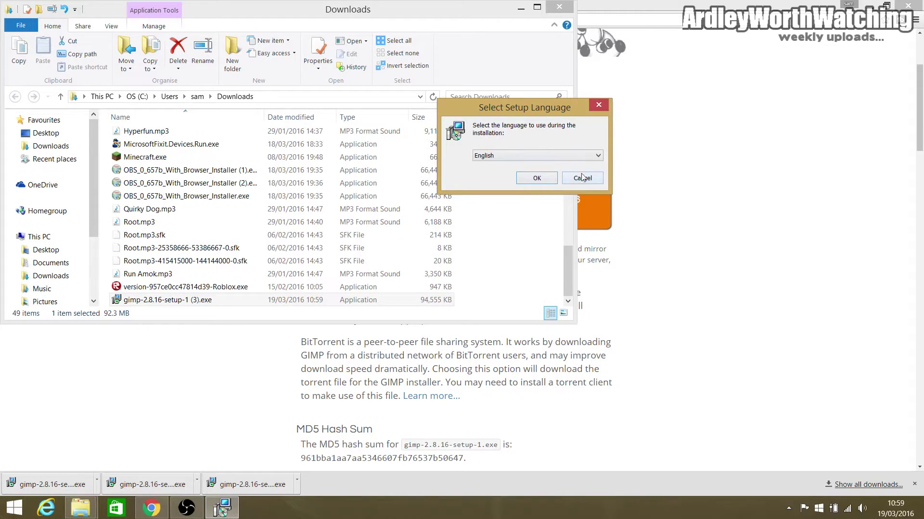
{"action": "left_click", "coordinate": [605, 108]}
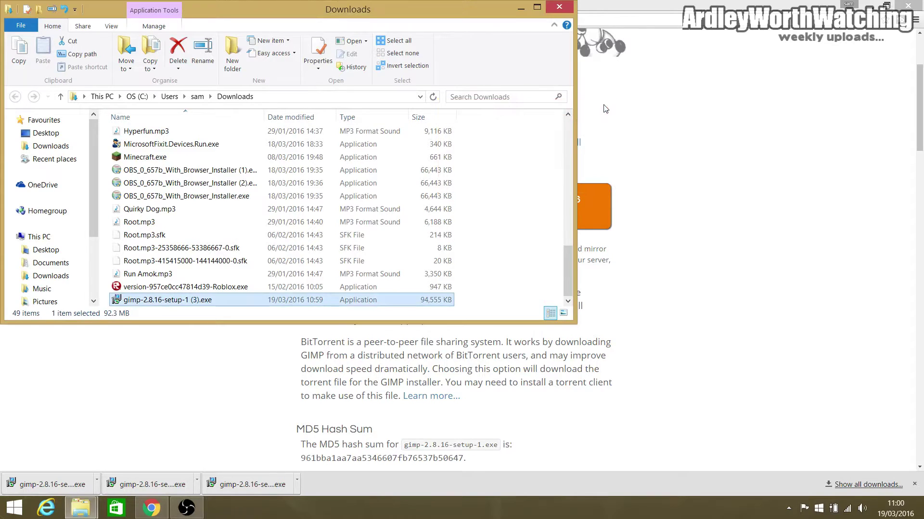
Minimise the Downloads and browser windows, search Windows for gimp and launch GIMP 2
{"action": "left_click", "coordinate": [520, 8]}
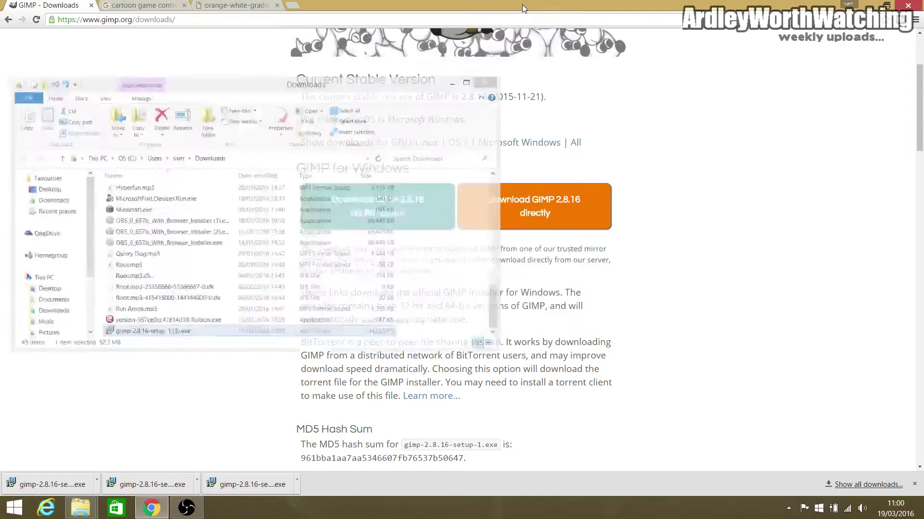
{"action": "left_click", "coordinate": [872, 11]}
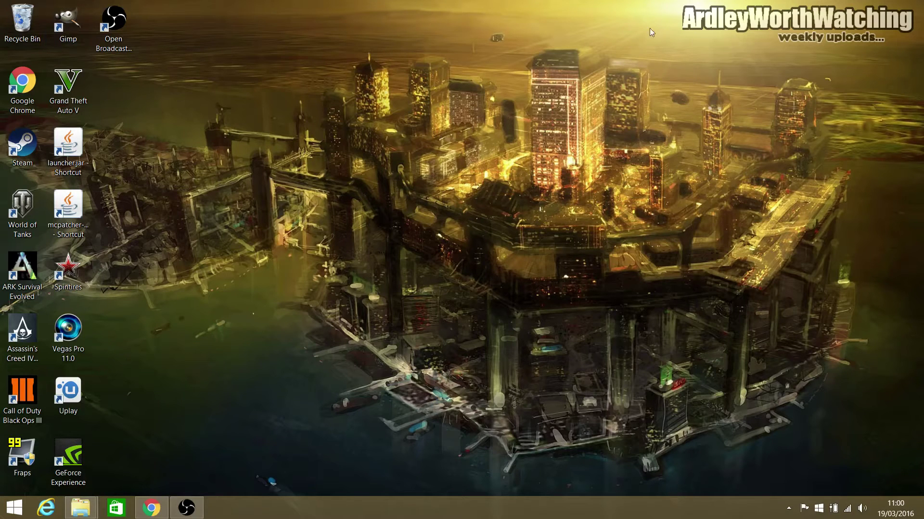
{"action": "mouse_move", "coordinate": [919, 9]}
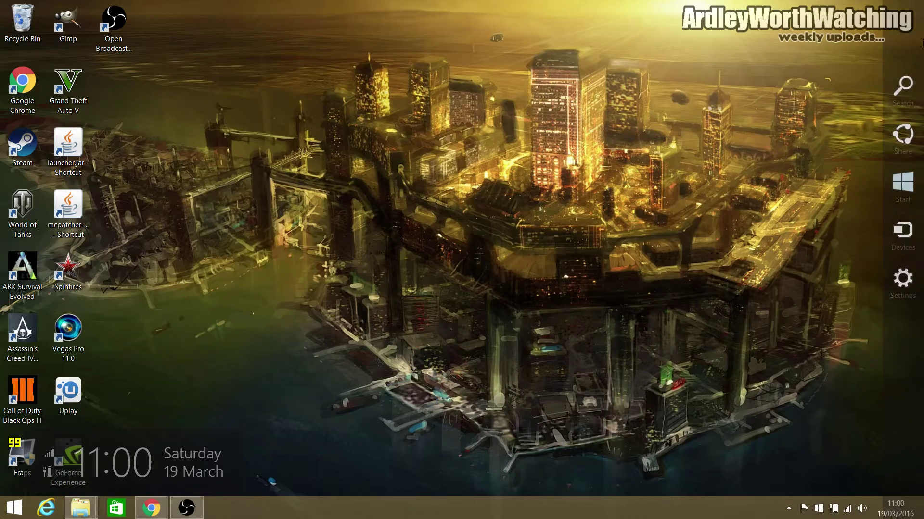
{"action": "left_click", "coordinate": [902, 104]}
{"action": "type", "text": "g"}
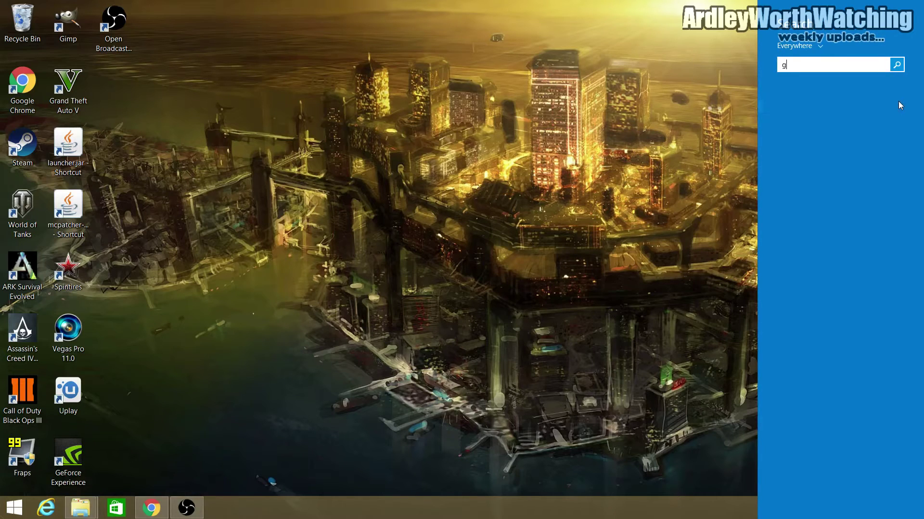
{"action": "type", "text": "imp 2"}
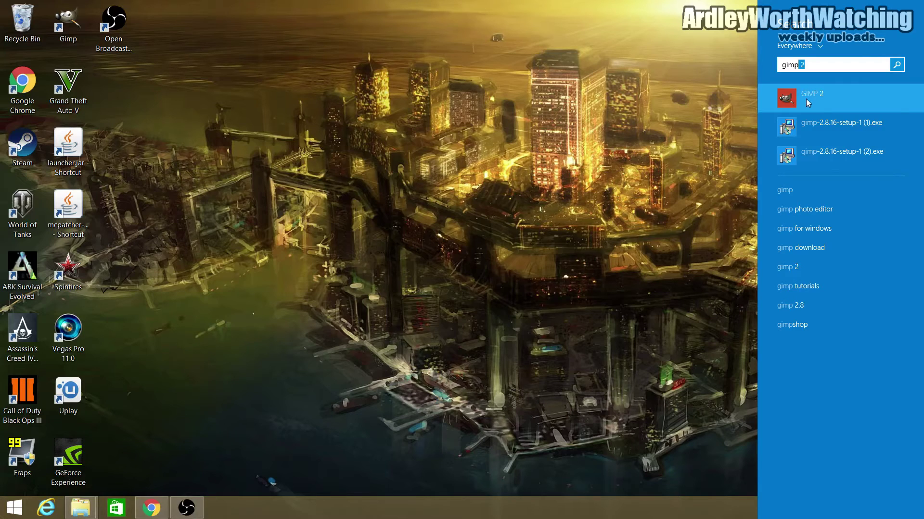
{"action": "left_click", "coordinate": [807, 99]}
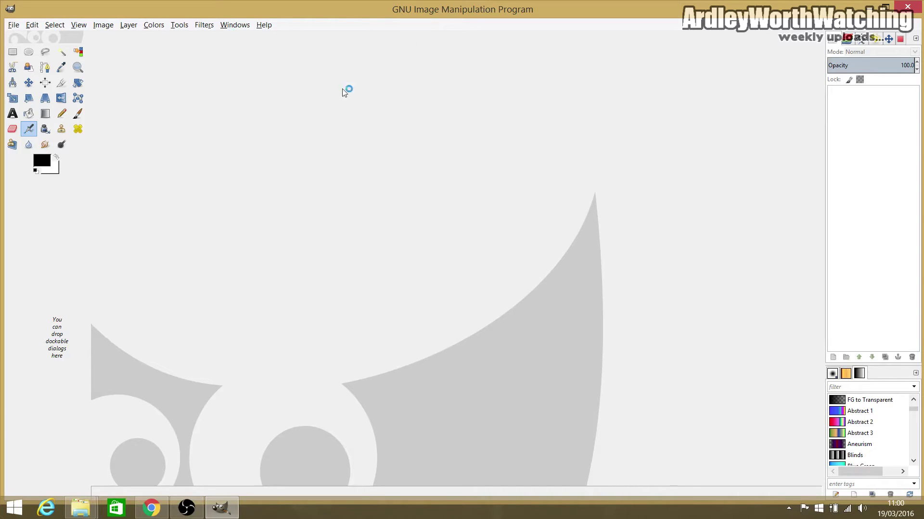
Create a new 1280 × 720 px image and delete its Background layer
{"action": "left_click", "coordinate": [13, 25]}
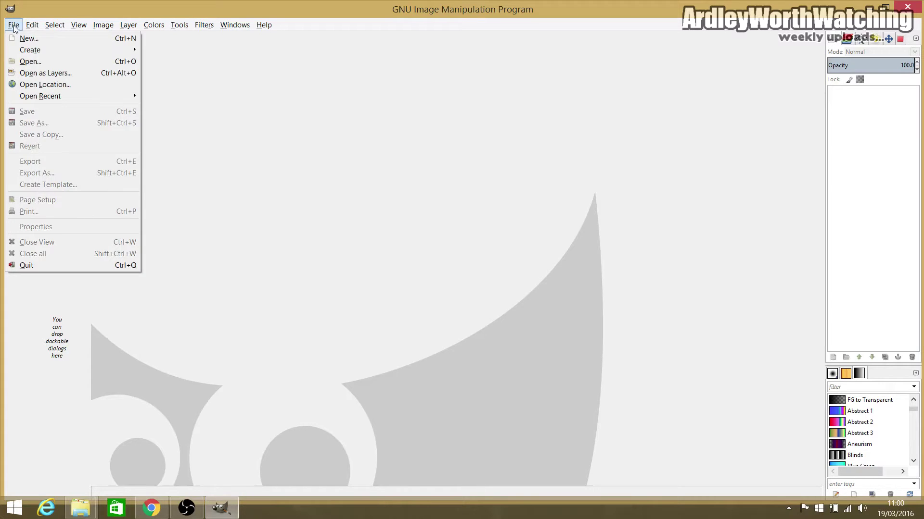
{"action": "left_click", "coordinate": [22, 38]}
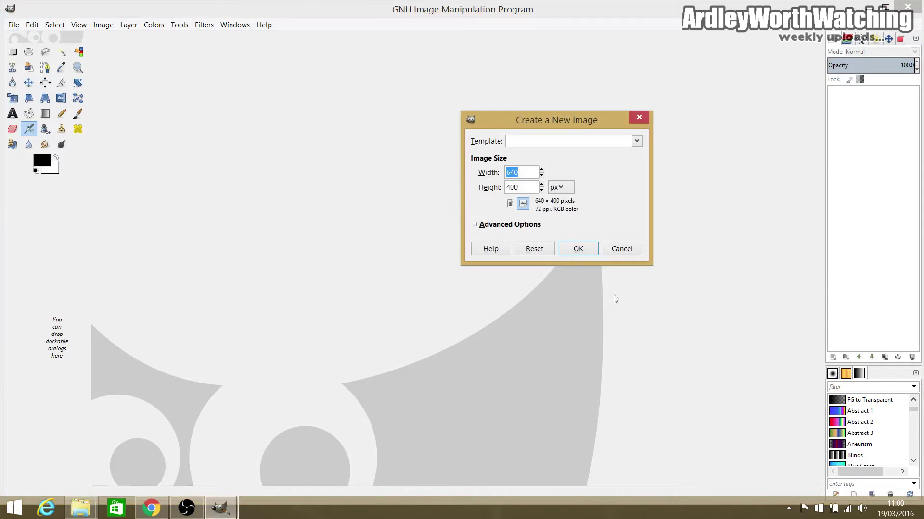
{"action": "key", "text": "BackSpace"}
{"action": "type", "text": "1280"}
{"action": "left_click", "coordinate": [523, 186]}
{"action": "left_click", "coordinate": [578, 249]}
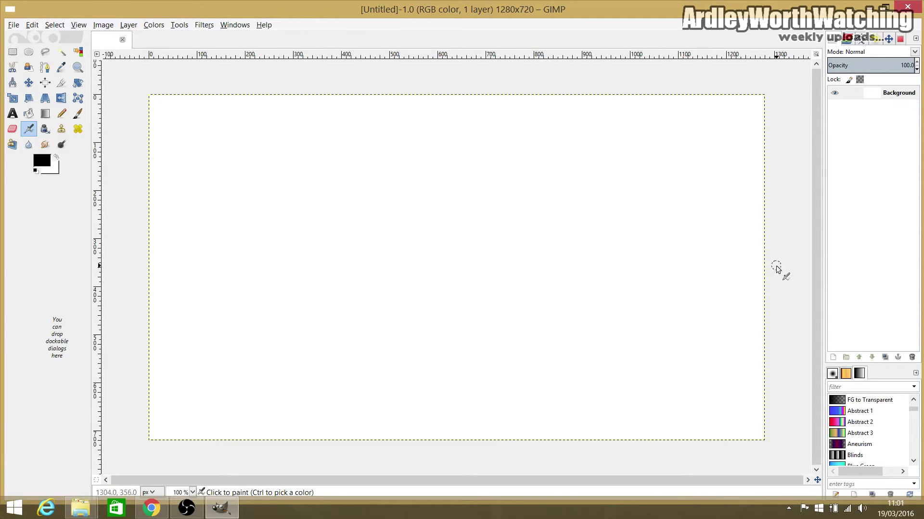
{"action": "left_click", "coordinate": [847, 93]}
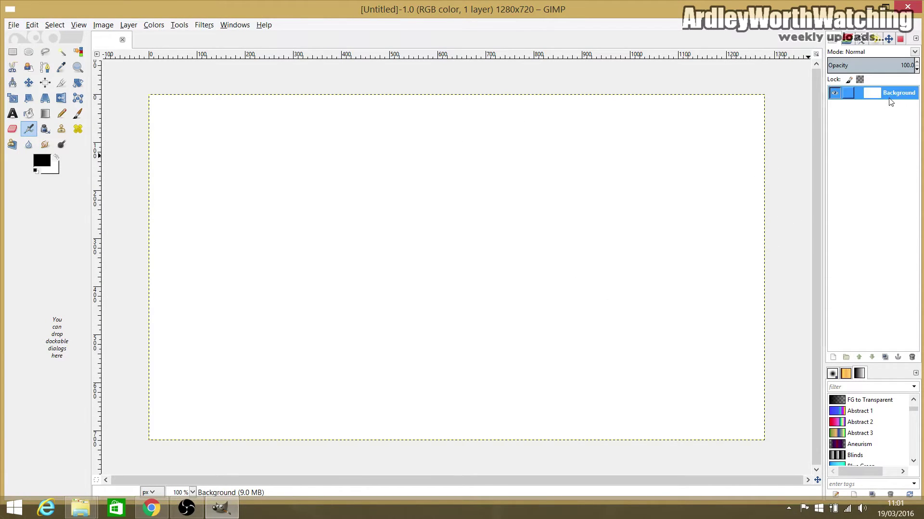
{"action": "left_click", "coordinate": [911, 357]}
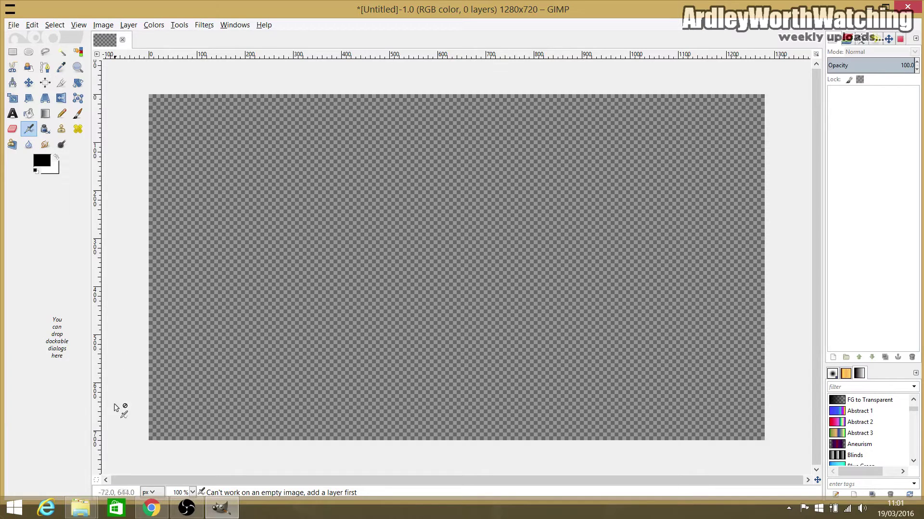
Switch to Chrome and copy the image orange-white-gradient.jpg from its open page
{"action": "left_click", "coordinate": [151, 508]}
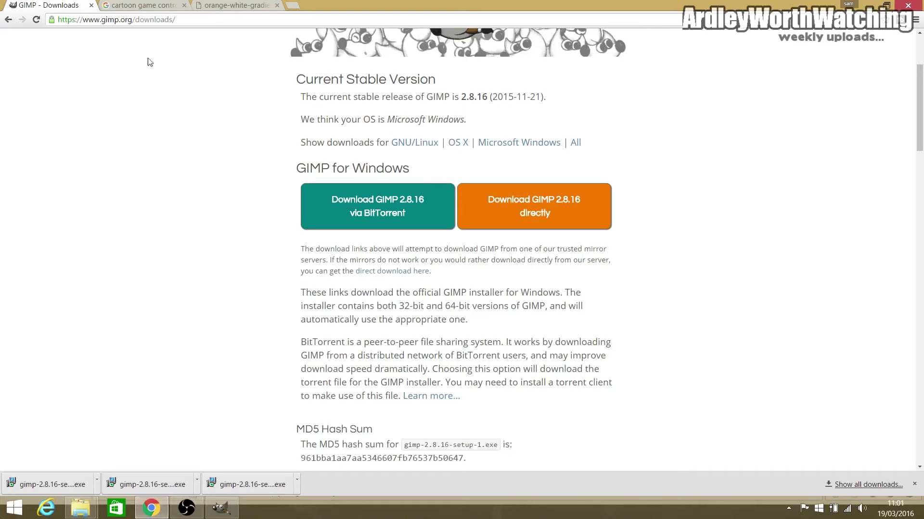
{"action": "left_click", "coordinate": [141, 7]}
{"action": "left_click", "coordinate": [206, 6]}
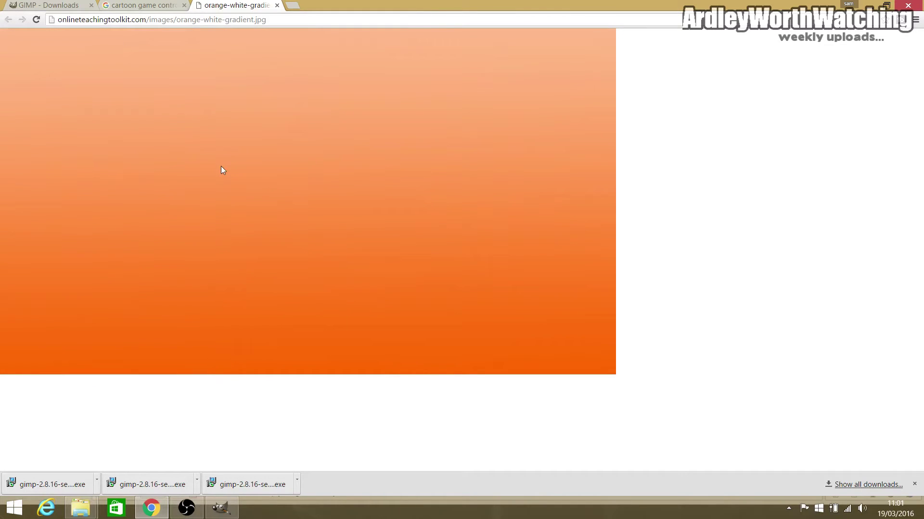
{"action": "right_click", "coordinate": [268, 177]}
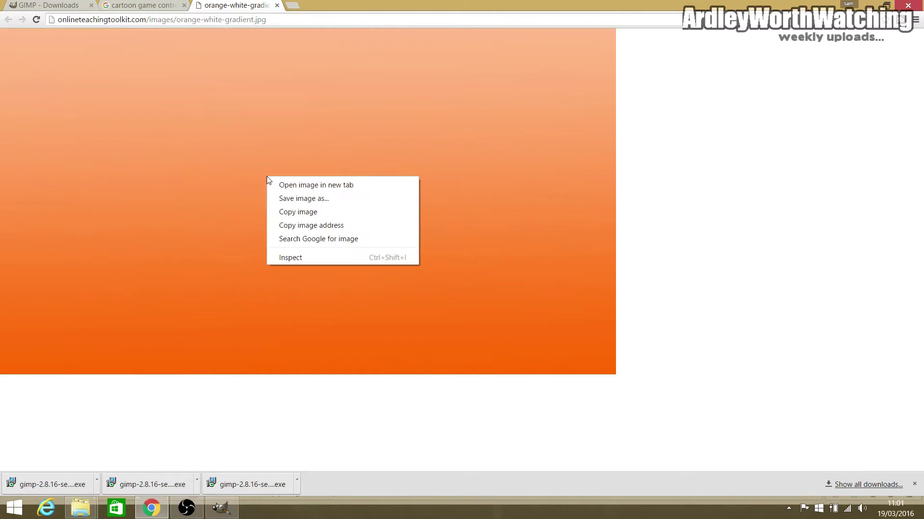
{"action": "left_click", "coordinate": [313, 212]}
Switch back to GIMP and paste the copied gradient into the empty image as a new layer
{"action": "left_click", "coordinate": [221, 508]}
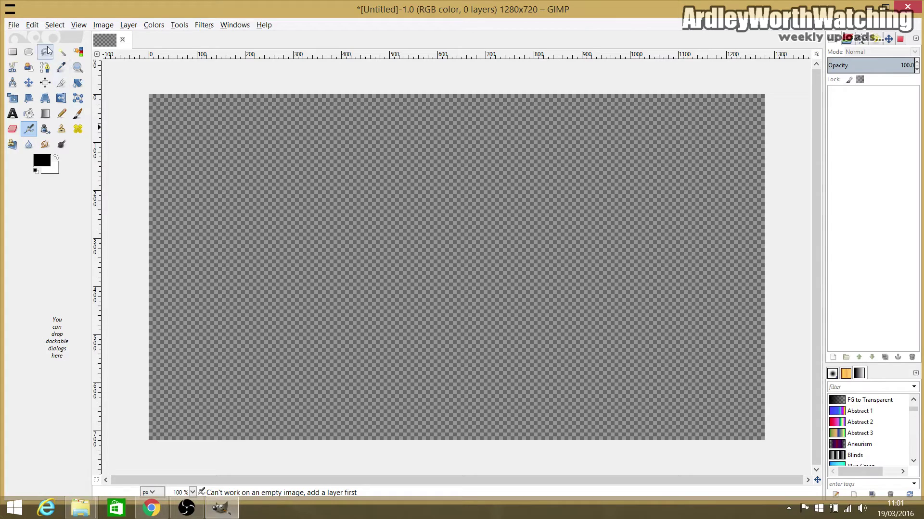
{"action": "left_click", "coordinate": [33, 25]}
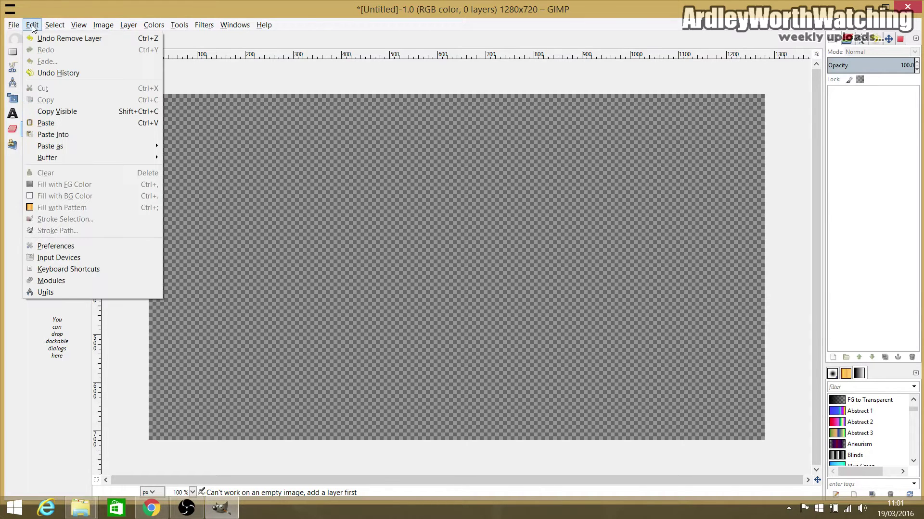
{"action": "mouse_move", "coordinate": [92, 152]}
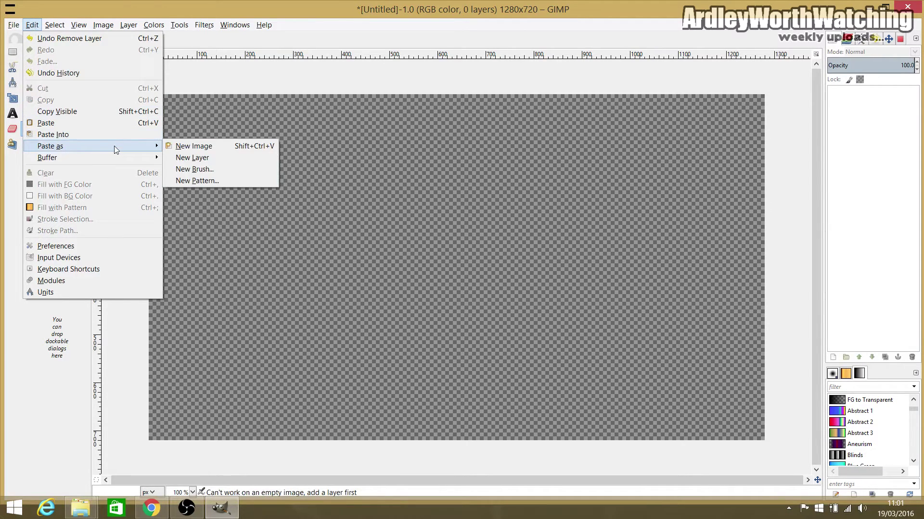
{"action": "left_click", "coordinate": [214, 158]}
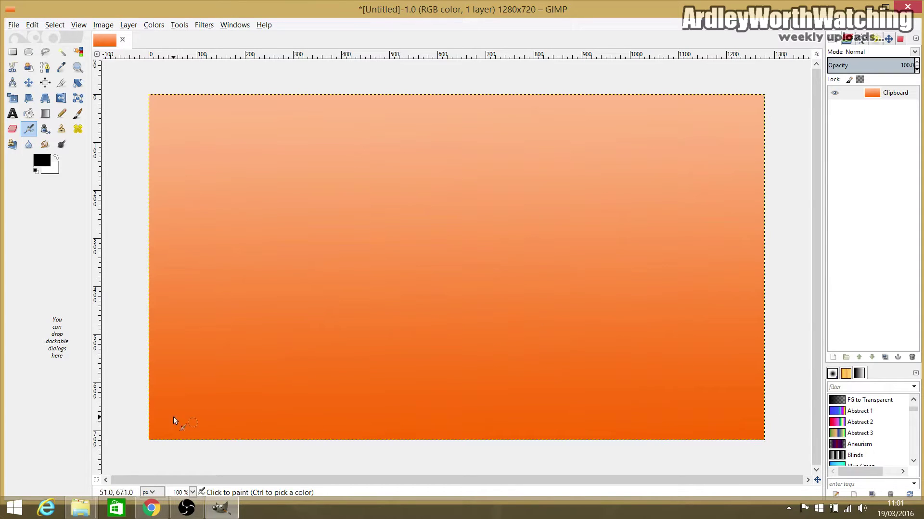
Enlarge the gradient layer beyond 1280 × 720 px with its proportions locked and reposition it to cover the whole canvas
{"action": "left_click", "coordinate": [28, 83]}
{"action": "left_click_drag", "start_coordinate": [430, 271], "coordinate": [367, 236]}
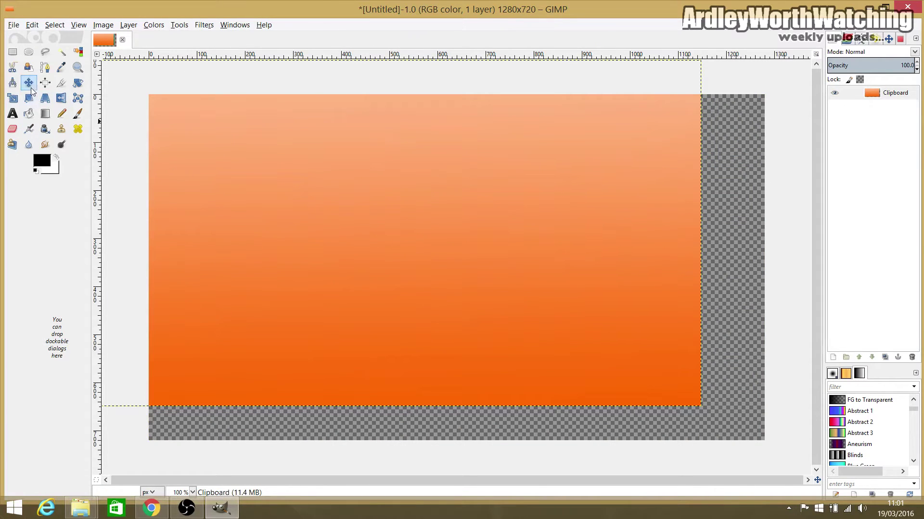
{"action": "left_click", "coordinate": [11, 101]}
{"action": "left_click", "coordinate": [417, 191]}
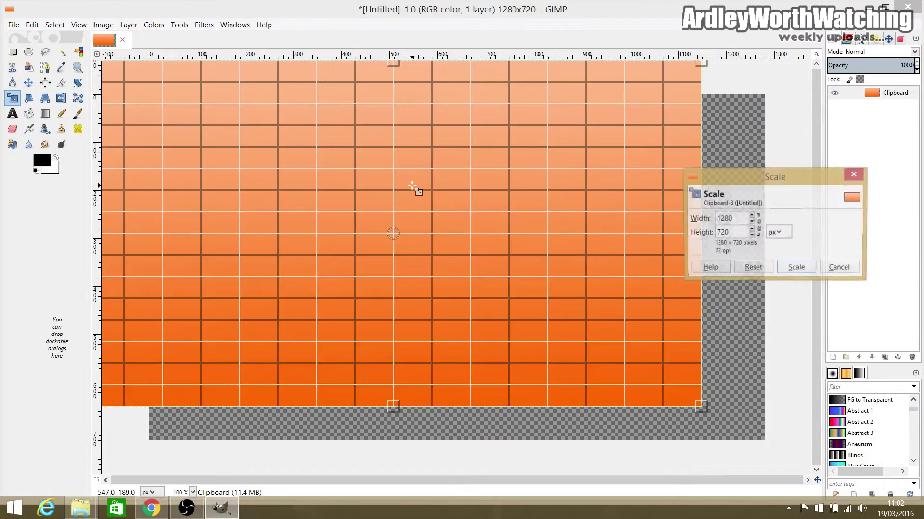
{"action": "left_click", "coordinate": [759, 224]}
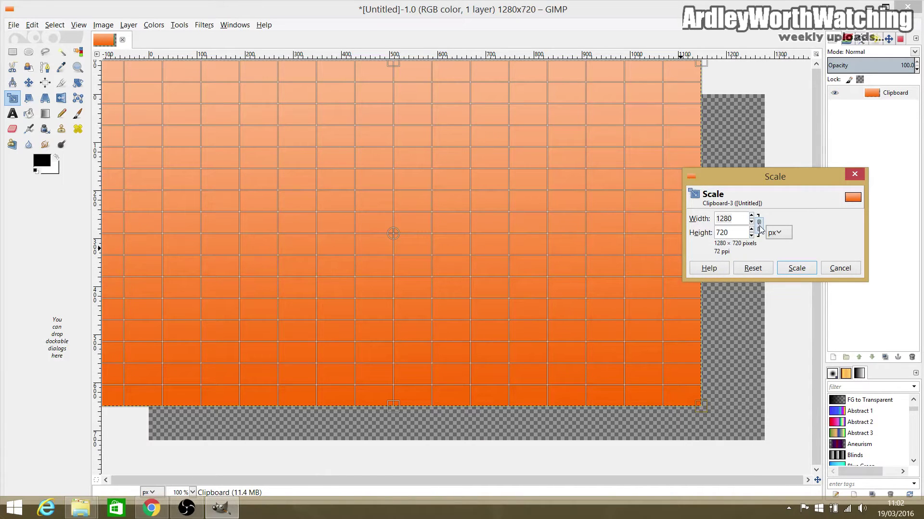
{"action": "left_click", "coordinate": [751, 216]}
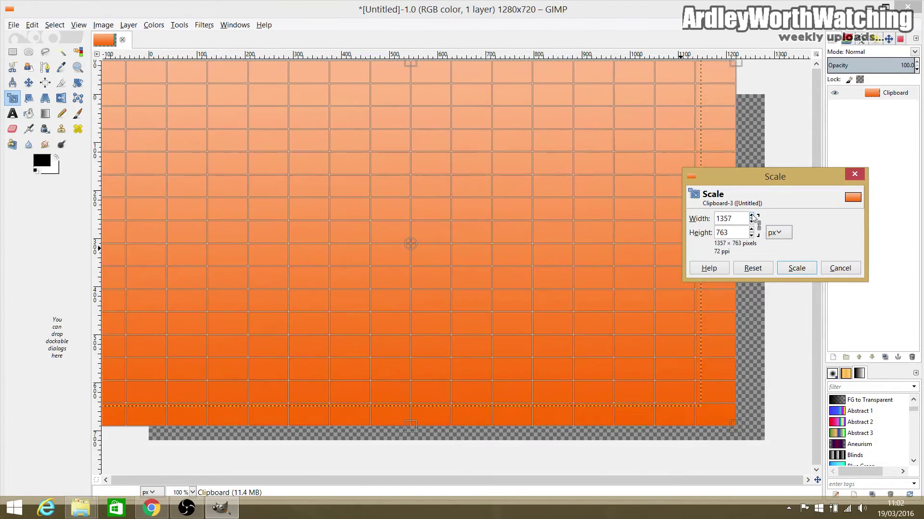
{"action": "left_click", "coordinate": [795, 268]}
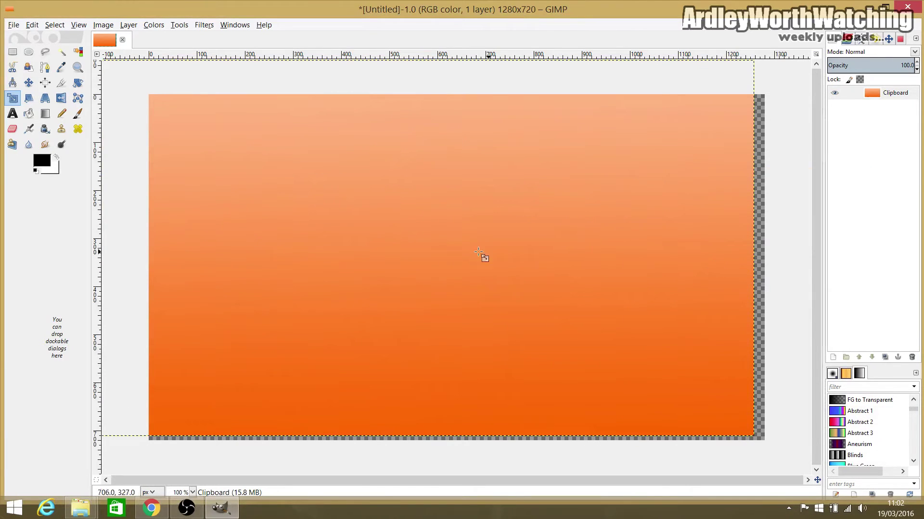
{"action": "left_click", "coordinate": [35, 85]}
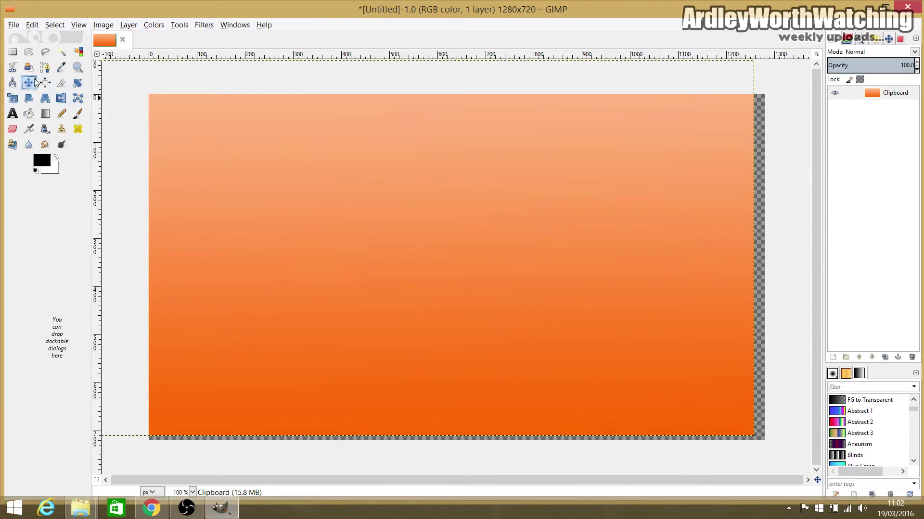
{"action": "left_click_drag", "start_coordinate": [168, 132], "coordinate": [192, 155]}
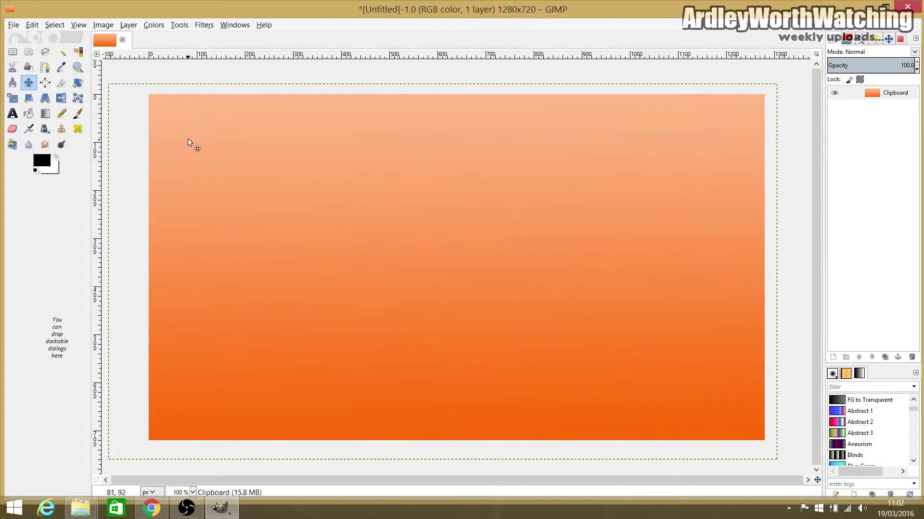
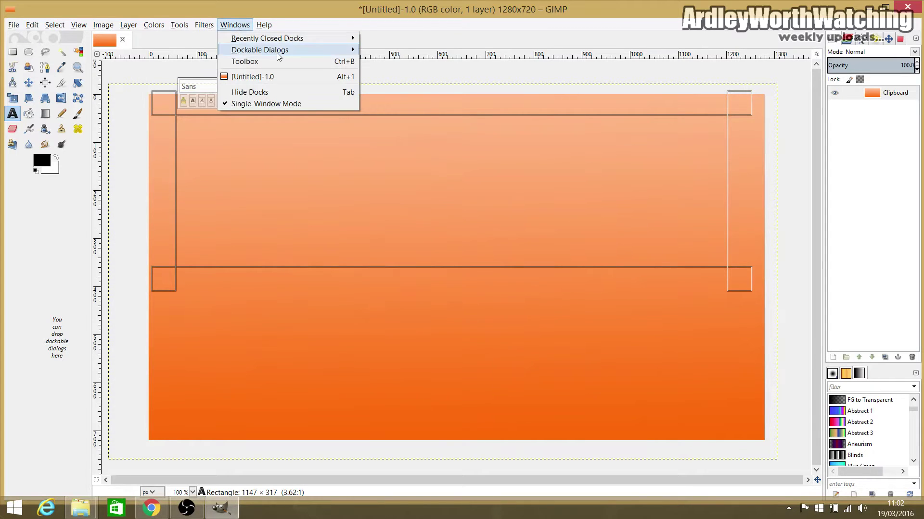
Show the Tool Options, detach them into a floating window, enlarge it and place it over the toolbox
{"action": "mouse_move", "coordinate": [307, 50]}
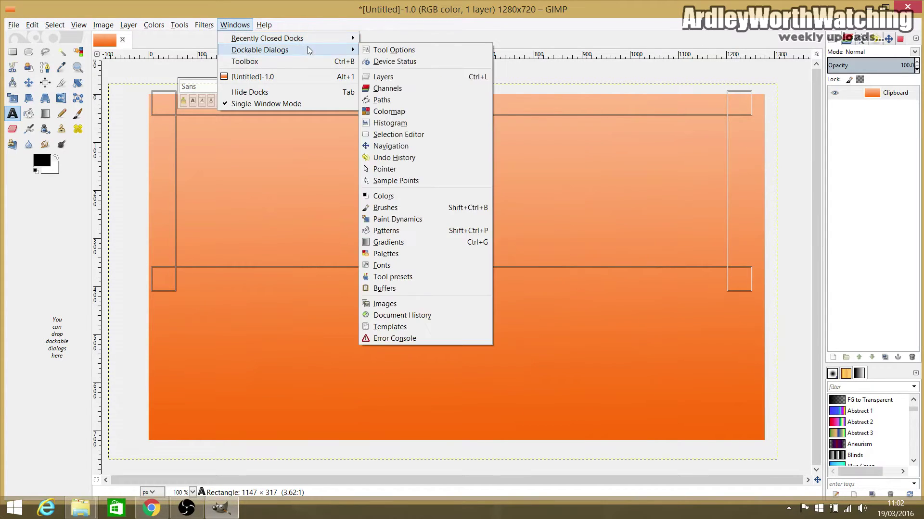
{"action": "left_click", "coordinate": [378, 49]}
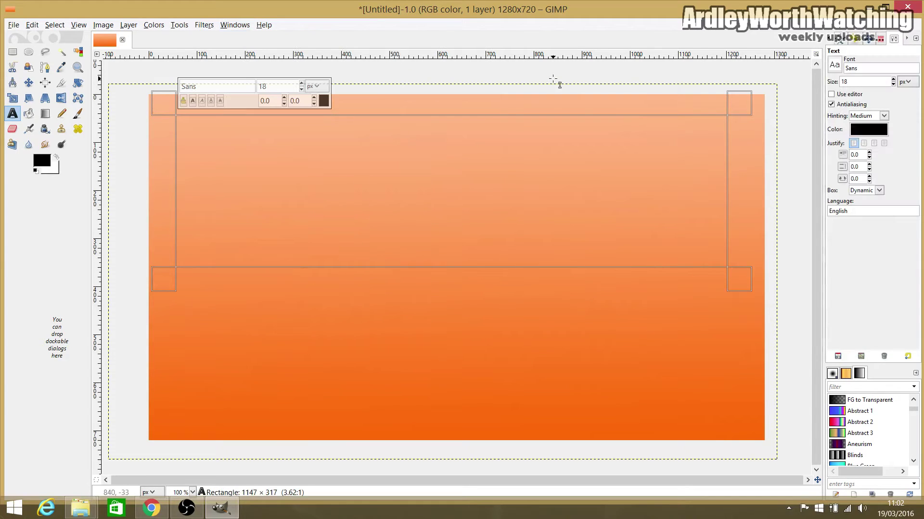
{"action": "left_click_drag", "start_coordinate": [894, 39], "coordinate": [721, 42]}
{"action": "left_click_drag", "start_coordinate": [759, 14], "coordinate": [111, 93]}
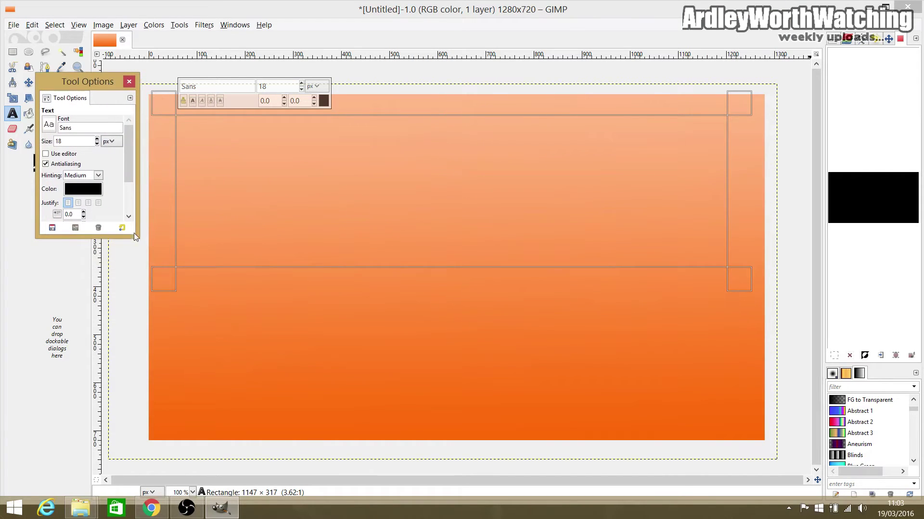
{"action": "left_click_drag", "start_coordinate": [135, 238], "coordinate": [151, 354]}
{"action": "left_click_drag", "start_coordinate": [119, 81], "coordinate": [91, 44]}
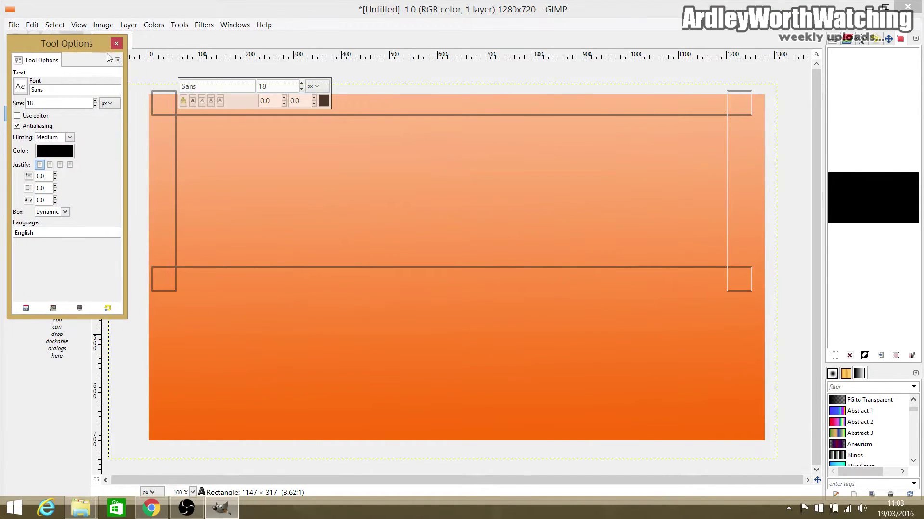
Set the text size to 196 px and the font to The Bold Font Bold
{"action": "left_click", "coordinate": [94, 101]}
{"action": "left_click", "coordinate": [23, 90]}
{"action": "scroll", "coordinate": [45, 138], "scroll_direction": "down", "scroll_amount": 8}
{"action": "scroll", "coordinate": [64, 148], "scroll_direction": "down", "scroll_amount": 12}
{"action": "scroll", "coordinate": [42, 187], "scroll_direction": "down", "scroll_amount": 6}
{"action": "scroll", "coordinate": [43, 186], "scroll_direction": "down", "scroll_amount": 5}
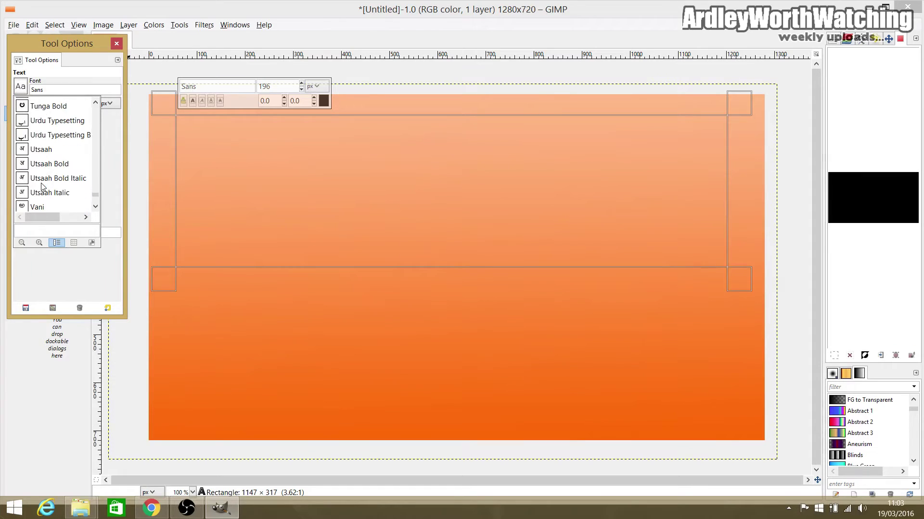
{"action": "scroll", "coordinate": [40, 186], "scroll_direction": "up", "scroll_amount": 5}
{"action": "scroll", "coordinate": [40, 184], "scroll_direction": "up", "scroll_amount": 4}
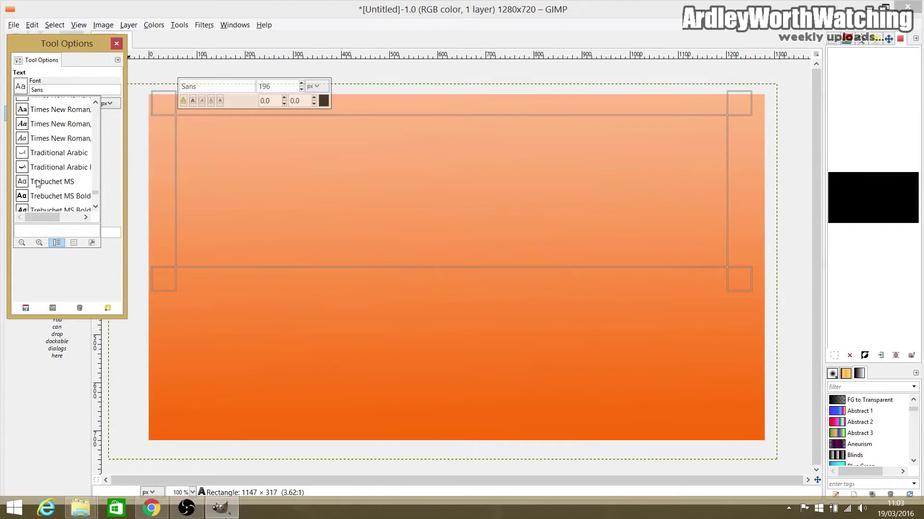
{"action": "scroll", "coordinate": [51, 176], "scroll_direction": "up", "scroll_amount": 3}
{"action": "scroll", "coordinate": [51, 174], "scroll_direction": "down", "scroll_amount": 4}
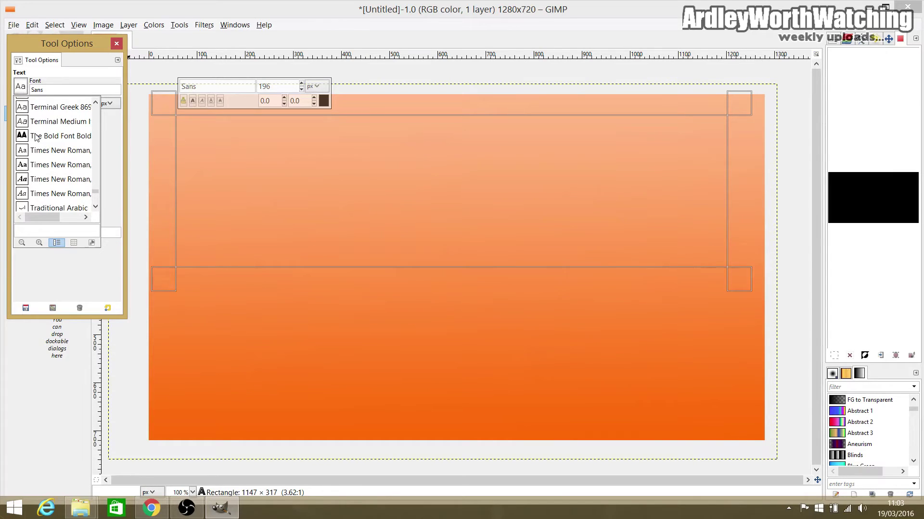
{"action": "left_click", "coordinate": [61, 136]}
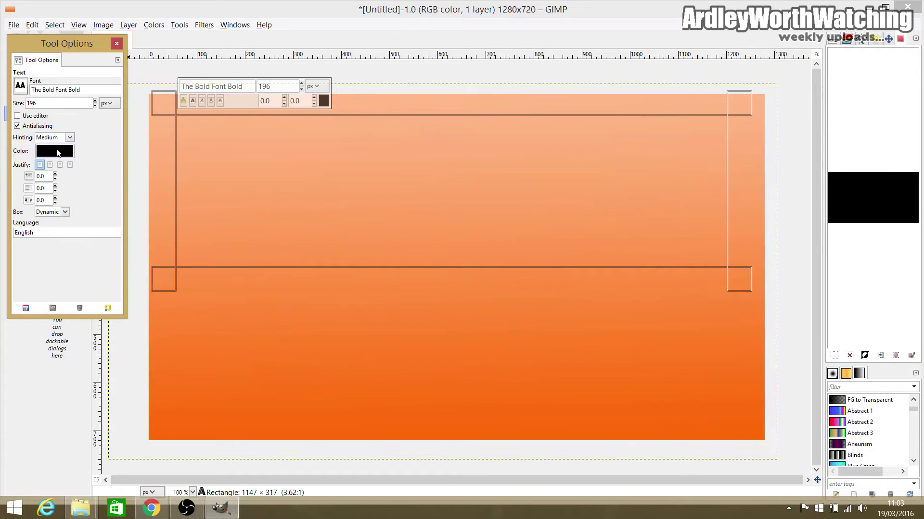
Change the text colour to a bright lime green
{"action": "left_click", "coordinate": [56, 155]}
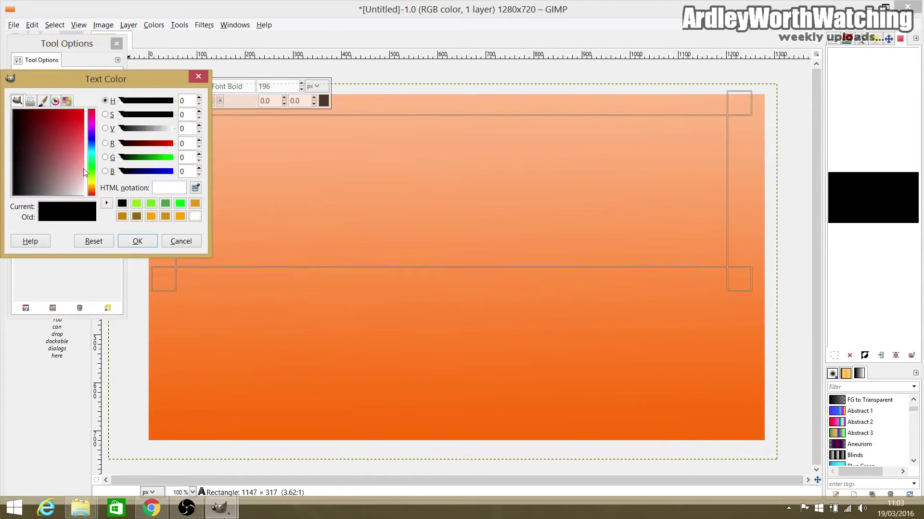
{"action": "left_click", "coordinate": [91, 169]}
{"action": "left_click_drag", "start_coordinate": [92, 170], "coordinate": [93, 176]}
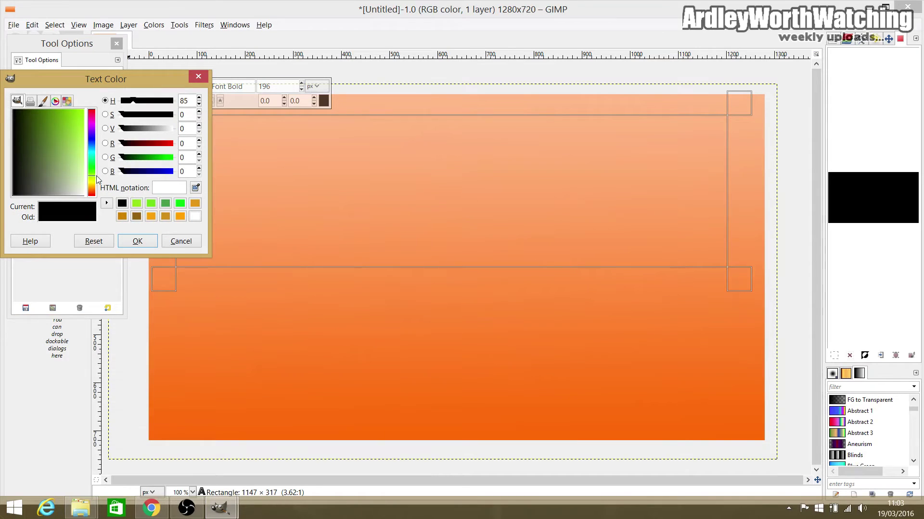
{"action": "mouse_move", "coordinate": [63, 143]}
{"action": "left_mouse_down"}
{"action": "mouse_move", "coordinate": [80, 117]}
{"action": "mouse_move", "coordinate": [73, 123]}
{"action": "left_mouse_up"}
{"action": "left_click", "coordinate": [137, 241]}
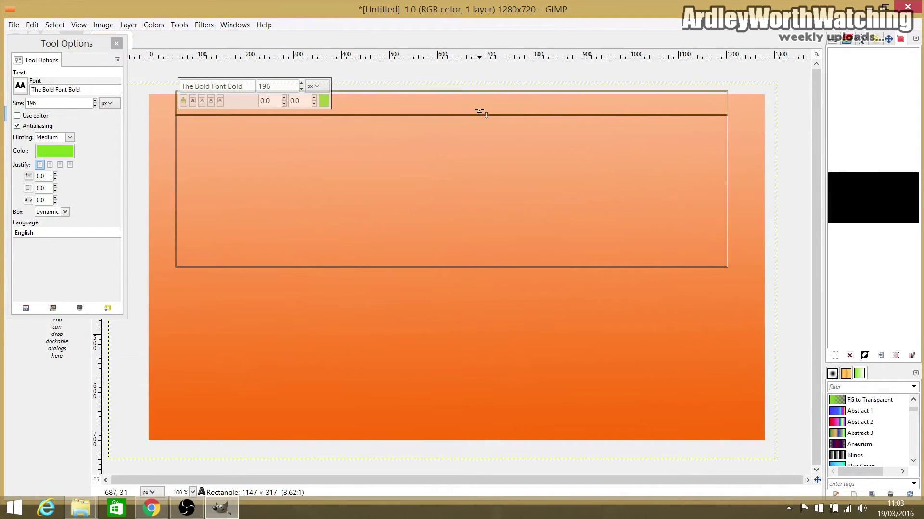
{"action": "type", "text": "T"}
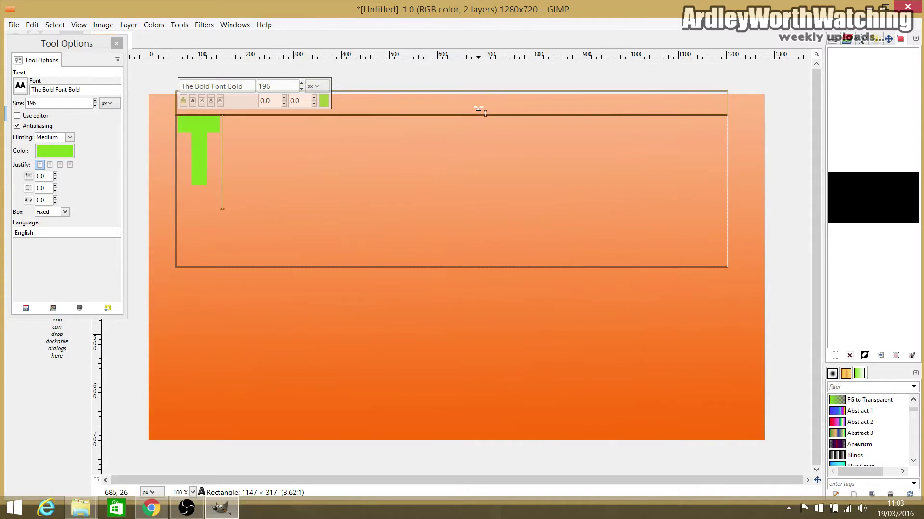
{"action": "type", "text": "HUM"}
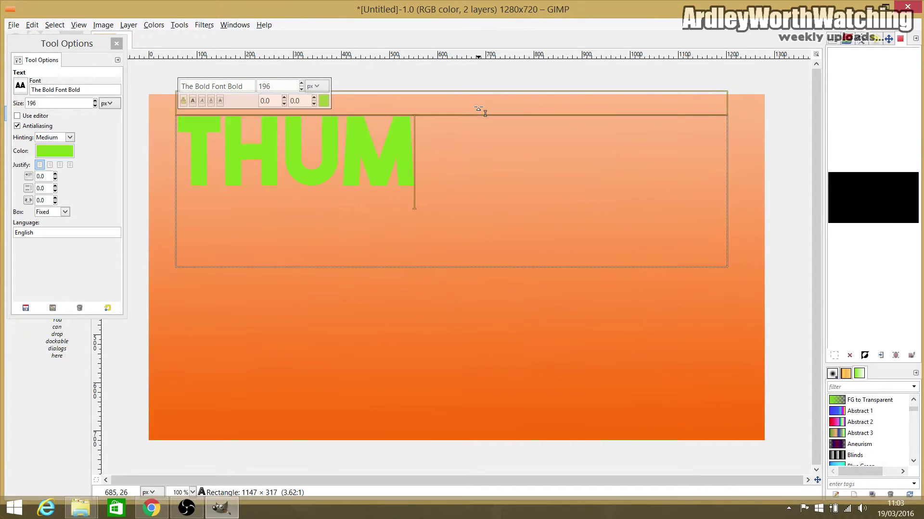
{"action": "type", "text": "BN"}
{"action": "key", "text": "BackSpace"}
{"action": "key", "text": "BackSpace"}
{"action": "key", "text": "BackSpace"}
{"action": "key", "text": "BackSpace"}
{"action": "key", "text": "BackSpace"}
{"action": "key", "text": "BackSpace"}
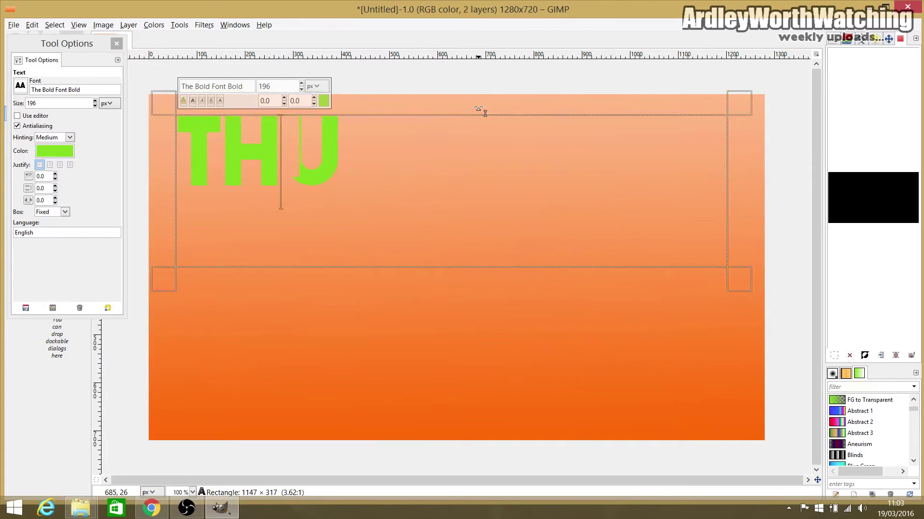
Enter EASY THUMBNAIL TUTORIAL in the text box and enlarge the box to about 1235 × 692 px to fit all three lines
{"action": "type", "text": "EASY THUMBNAIL TUTORIAL"}
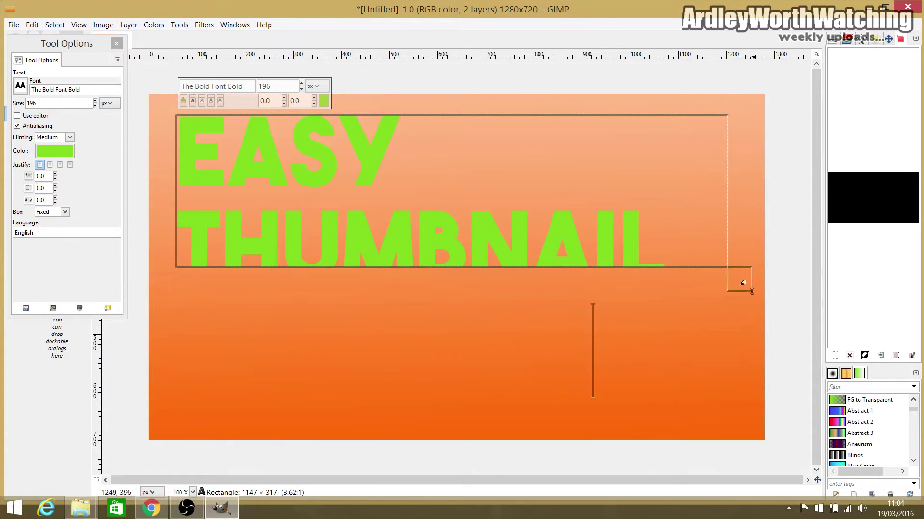
{"action": "left_click_drag", "start_coordinate": [724, 272], "coordinate": [789, 475]}
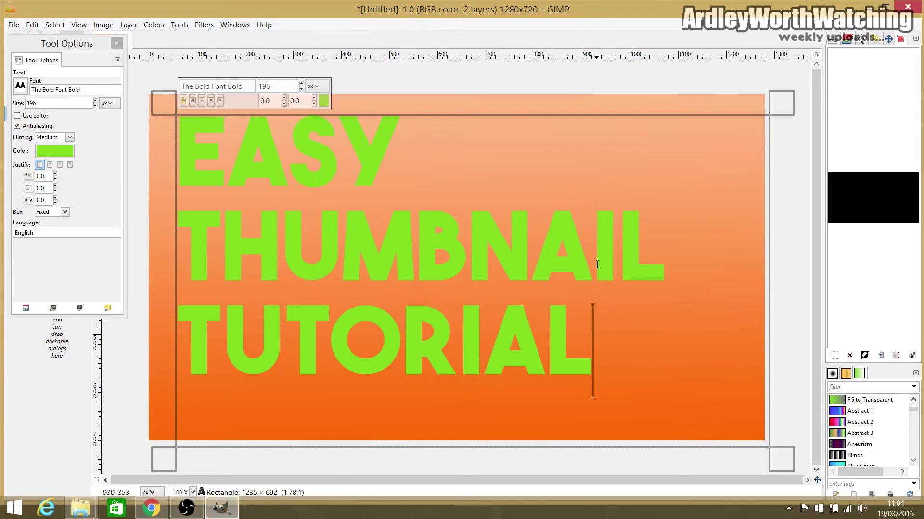
Make the whole EASY THUMBNAIL TUTORIAL text italic and underlined, and finish editing it
{"action": "left_click_drag", "start_coordinate": [207, 158], "coordinate": [705, 361]}
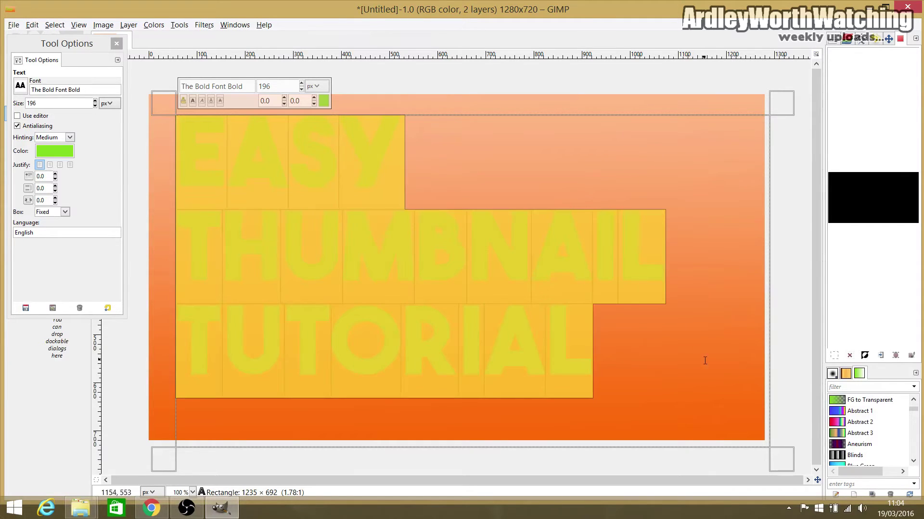
{"action": "left_click", "coordinate": [211, 100]}
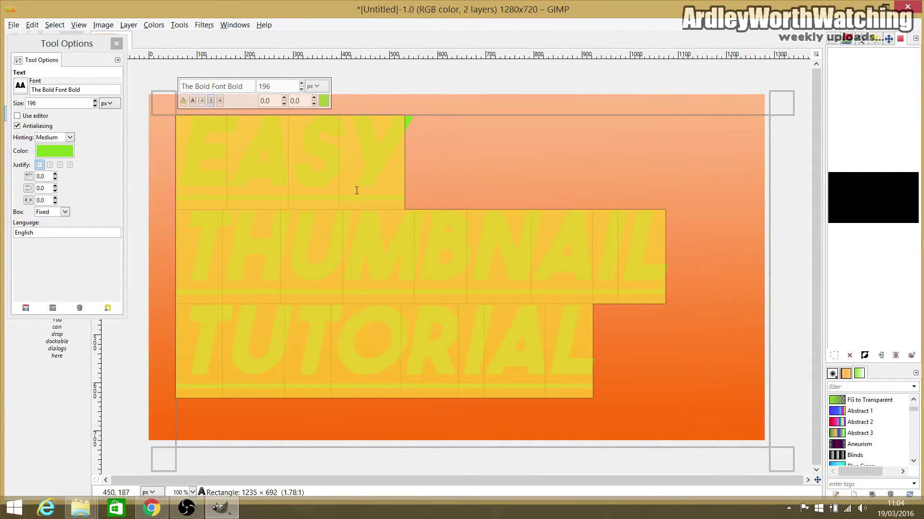
{"action": "left_click", "coordinate": [370, 80]}
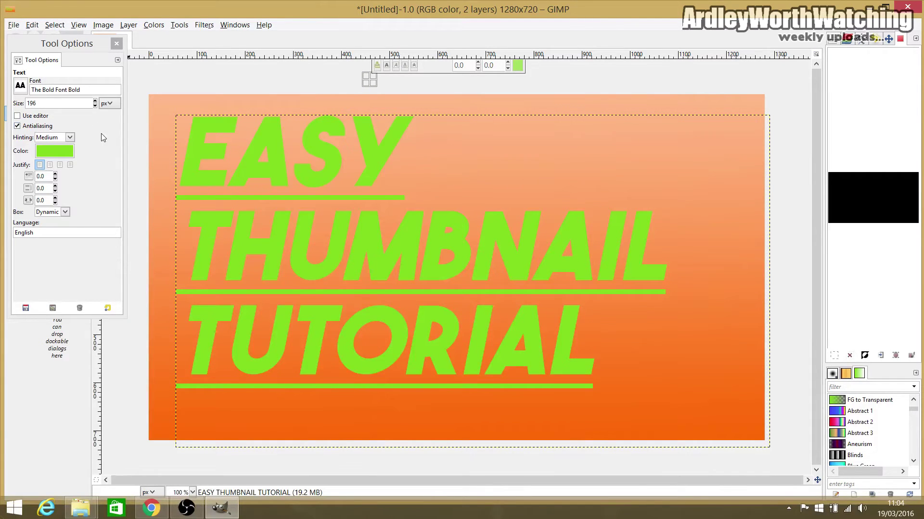
Move the Tool Options window clear of the toolbox and shift the text layer slightly up and left on the canvas
{"action": "left_click_drag", "start_coordinate": [74, 46], "coordinate": [43, 283]}
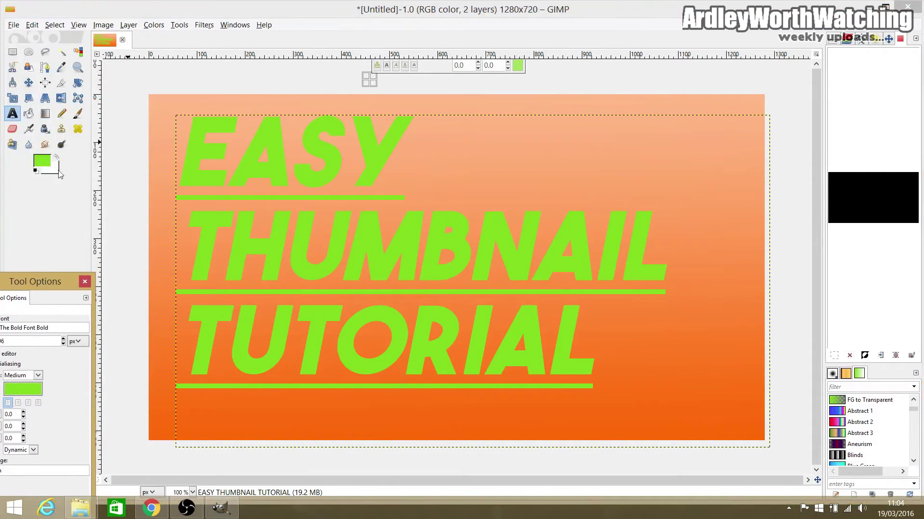
{"action": "left_click", "coordinate": [28, 82]}
{"action": "mouse_move", "coordinate": [252, 169]}
{"action": "left_mouse_down"}
{"action": "mouse_move", "coordinate": [227, 171]}
{"action": "mouse_move", "coordinate": [239, 159]}
{"action": "left_mouse_up"}
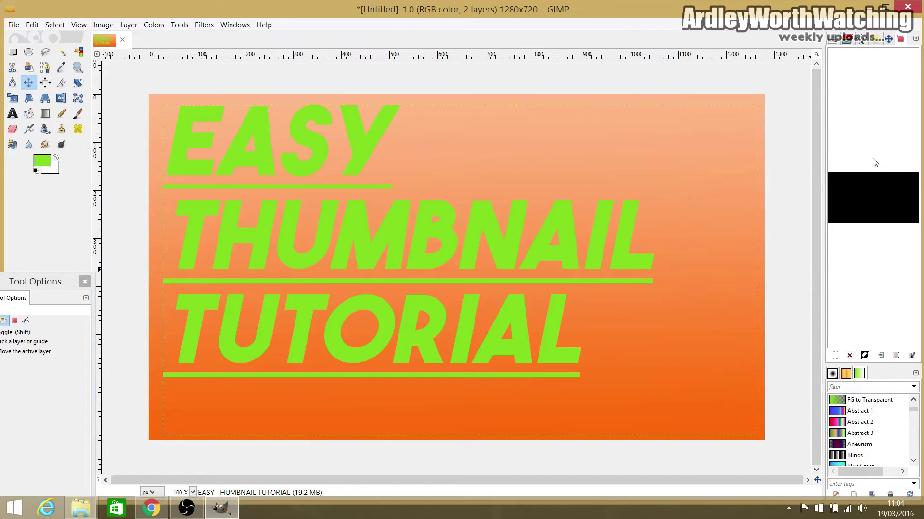
Show the layer list and turn the EASY THUMBNAIL TUTORIAL layer's alpha into a selection around the letters
{"action": "left_click", "coordinate": [835, 44]}
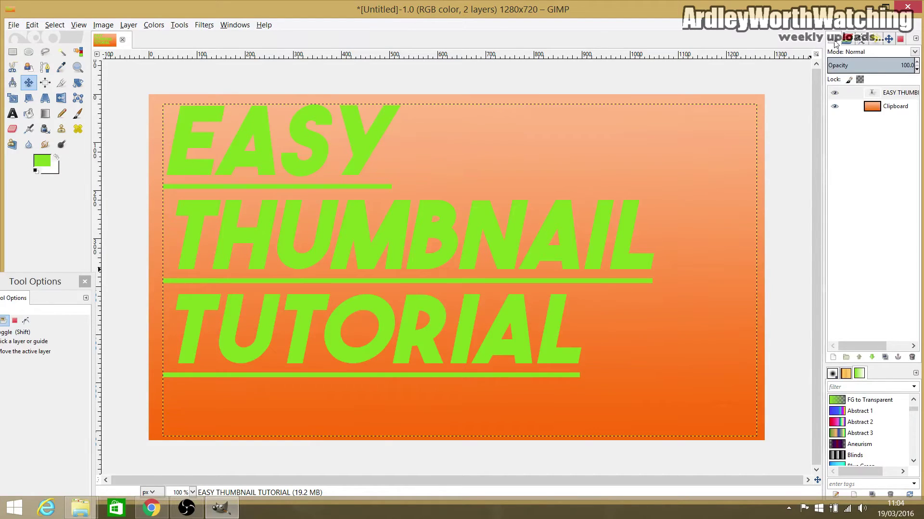
{"action": "left_click", "coordinate": [898, 95]}
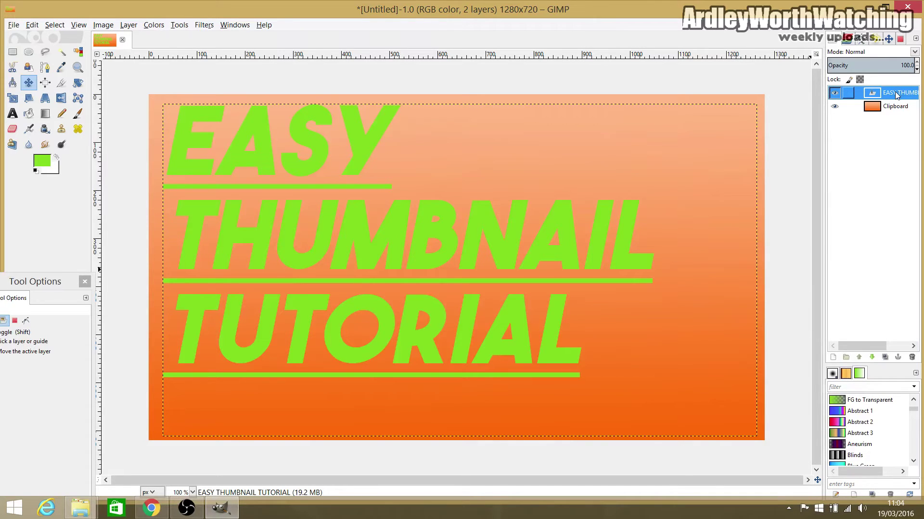
{"action": "right_click", "coordinate": [897, 95]}
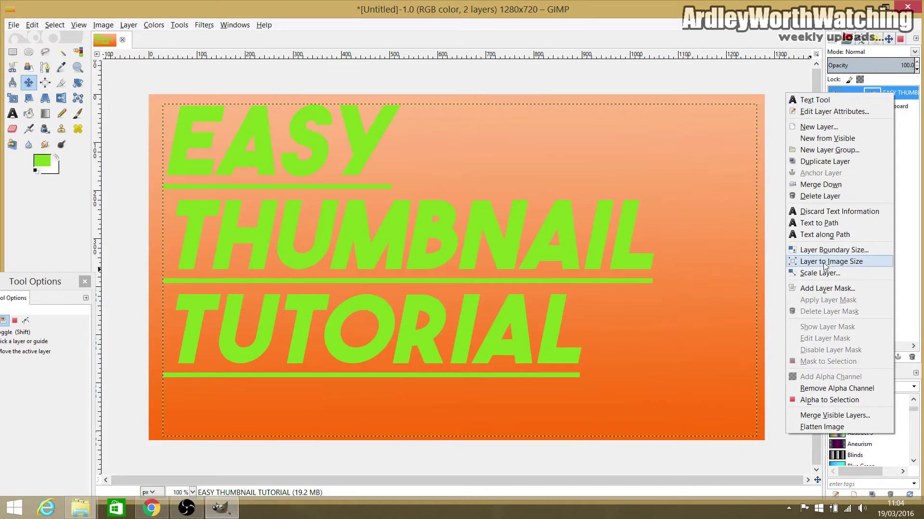
{"action": "left_click", "coordinate": [819, 401]}
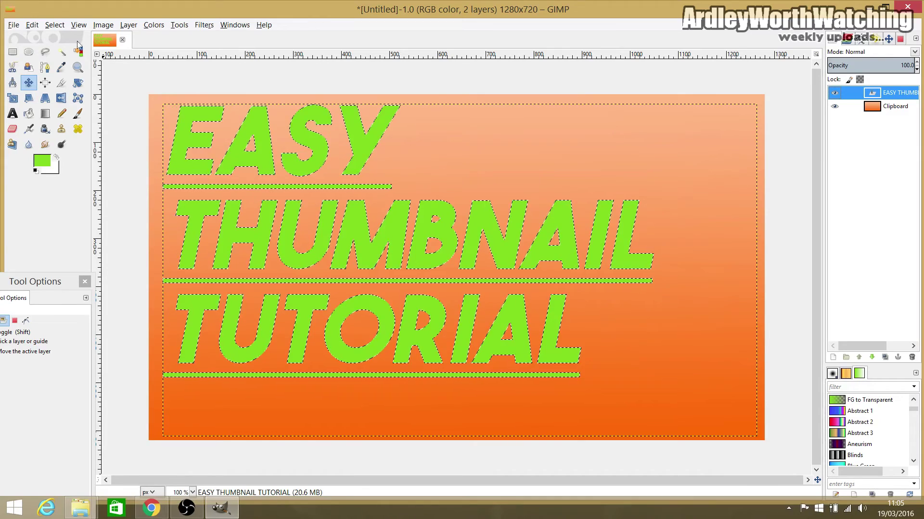
Grow the selection around the EASY THUMBNAIL TUTORIAL letters by 12 px
{"action": "left_click", "coordinate": [55, 26]}
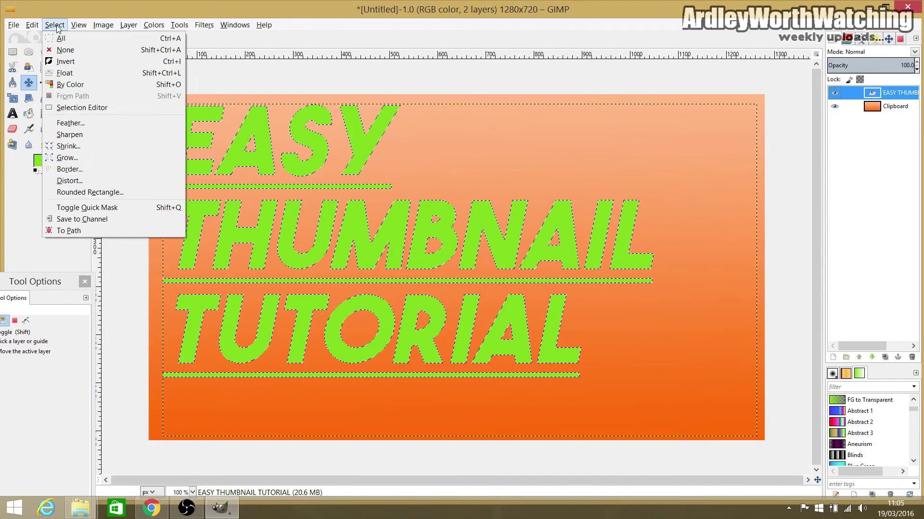
{"action": "left_click", "coordinate": [91, 158]}
{"action": "left_click_drag", "start_coordinate": [87, 139], "coordinate": [615, 93]}
{"action": "scroll", "coordinate": [646, 128], "scroll_direction": "up", "scroll_amount": 20}
{"action": "scroll", "coordinate": [646, 130], "scroll_direction": "down", "scroll_amount": 20}
{"action": "scroll", "coordinate": [649, 132], "scroll_direction": "up", "scroll_amount": 1}
{"action": "scroll", "coordinate": [648, 135], "scroll_direction": "down", "scroll_amount": 2}
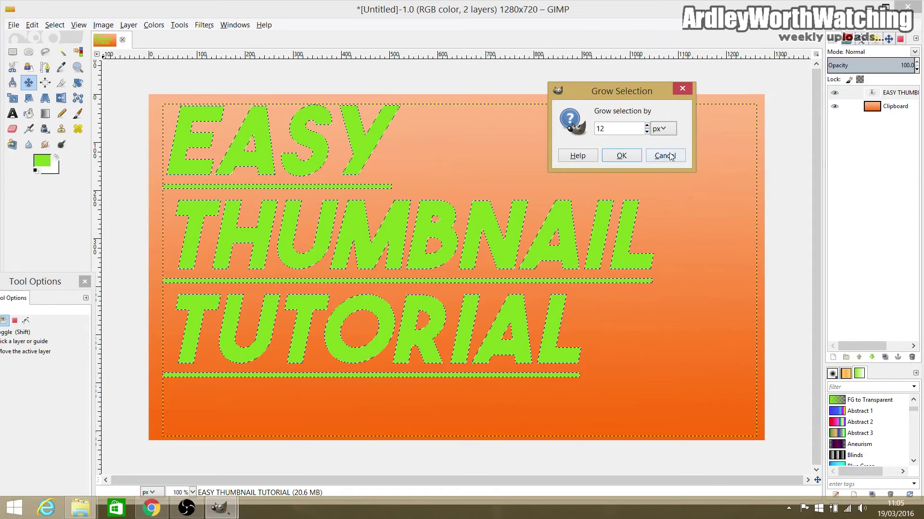
{"action": "left_click", "coordinate": [614, 155]}
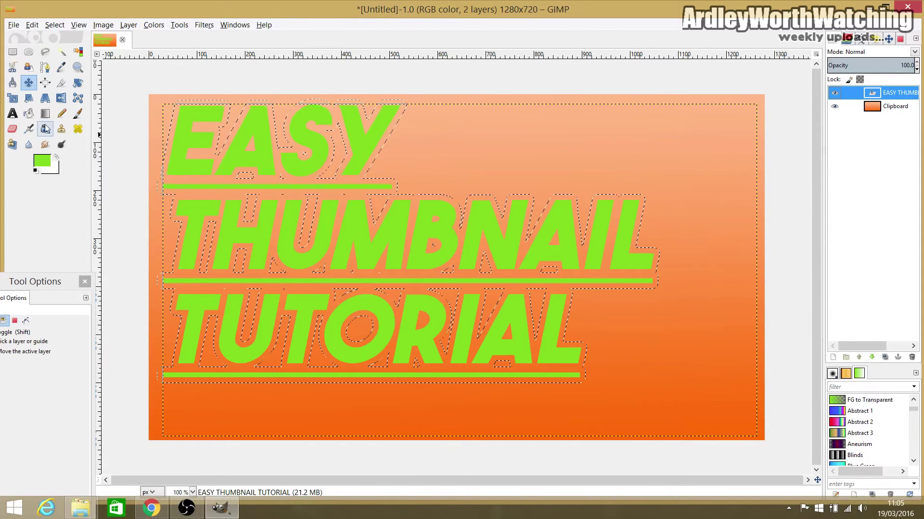
Set the foreground color to black (000000) and bucket-fill the grown selection around the letters to outline the text
{"action": "left_click", "coordinate": [29, 114]}
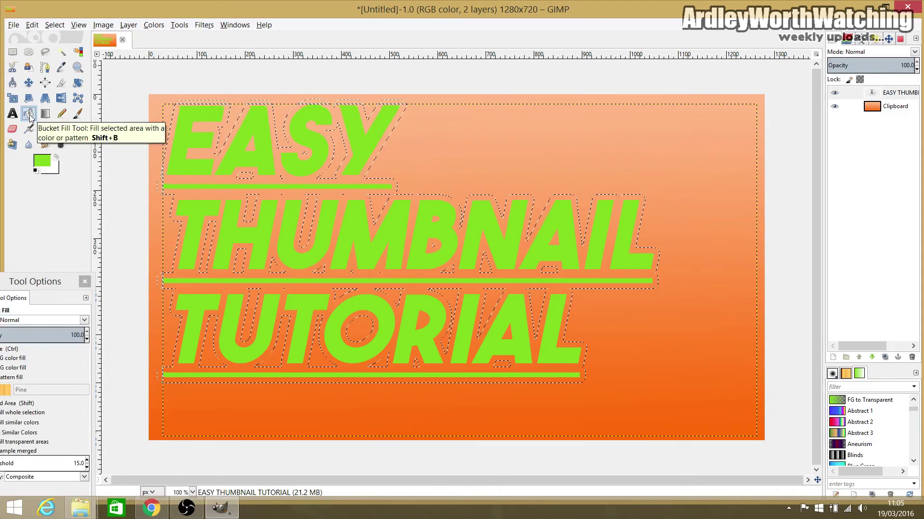
{"action": "left_click", "coordinate": [41, 164]}
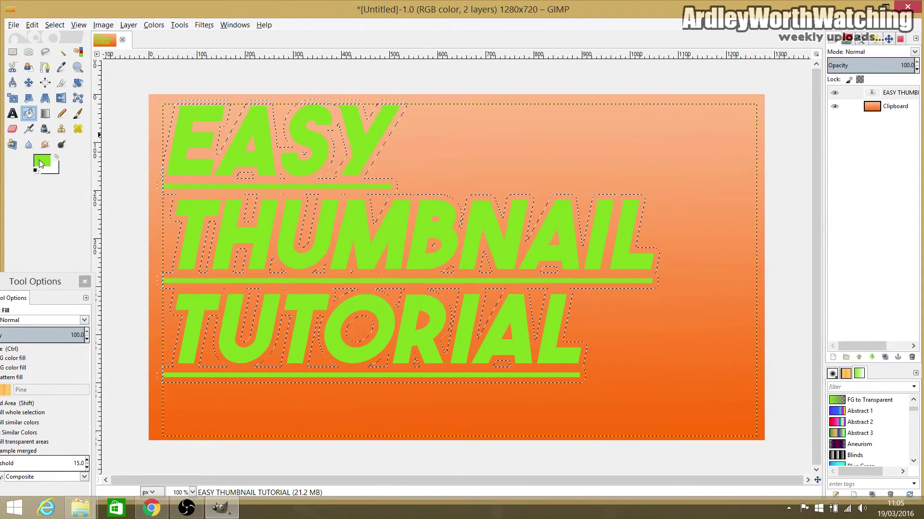
{"action": "left_click_drag", "start_coordinate": [373, 292], "coordinate": [310, 369]}
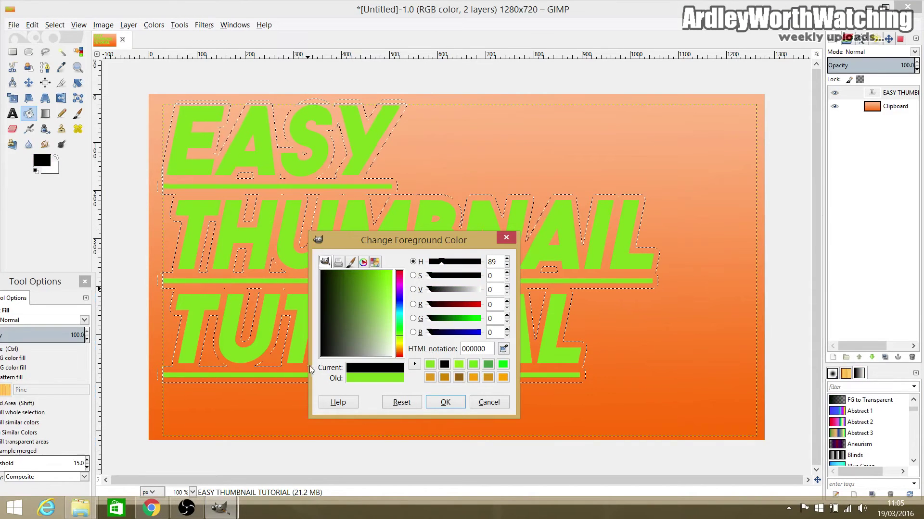
{"action": "left_click", "coordinate": [444, 403]}
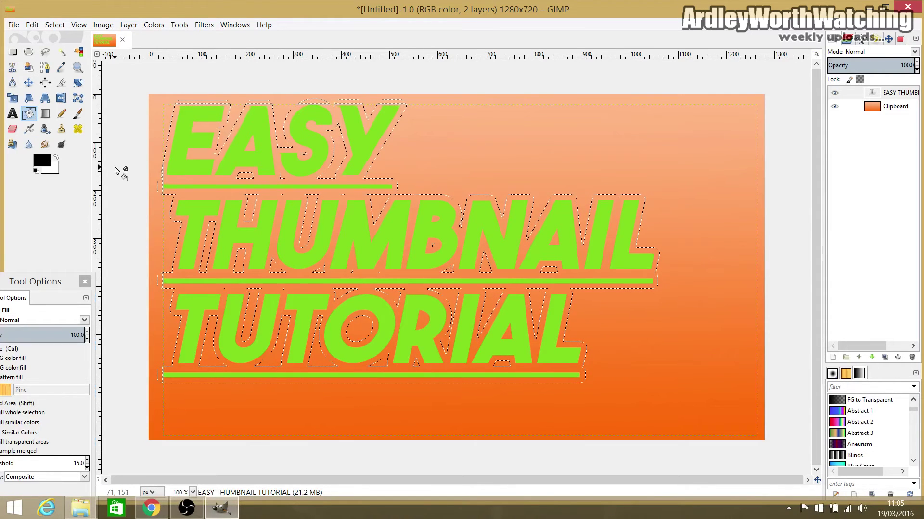
{"action": "left_click", "coordinate": [383, 137]}
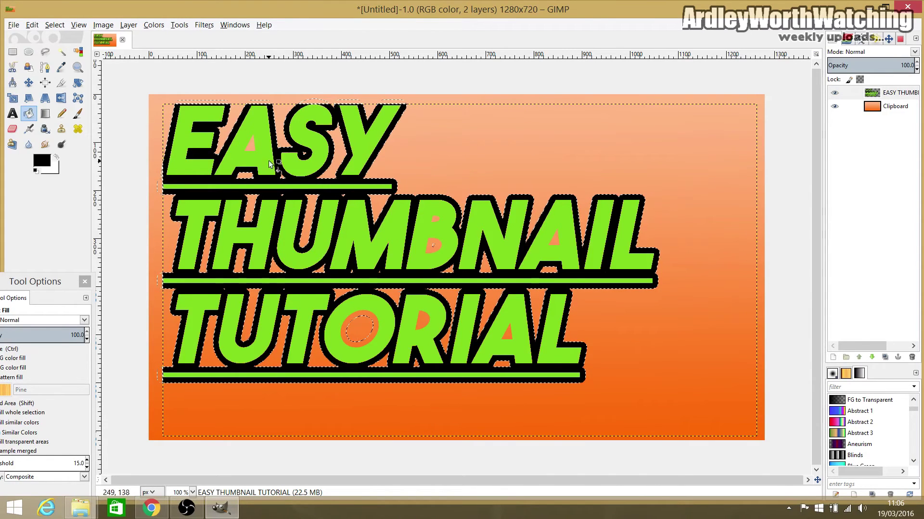
Fill the leftover orange gaps inside the letters A, B, O and R across the three lines with black
{"action": "left_click", "coordinate": [249, 148]}
{"action": "left_click", "coordinate": [435, 248]}
{"action": "left_click", "coordinate": [435, 217]}
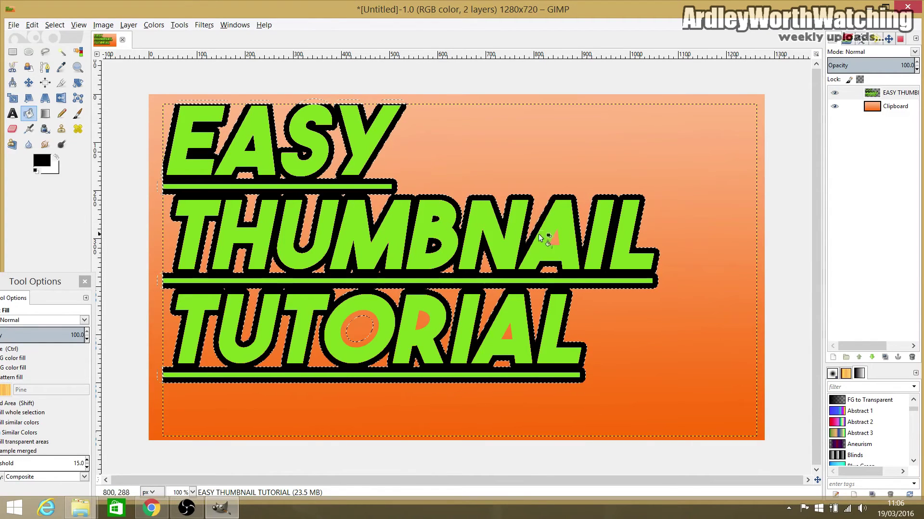
{"action": "left_click", "coordinate": [557, 239]}
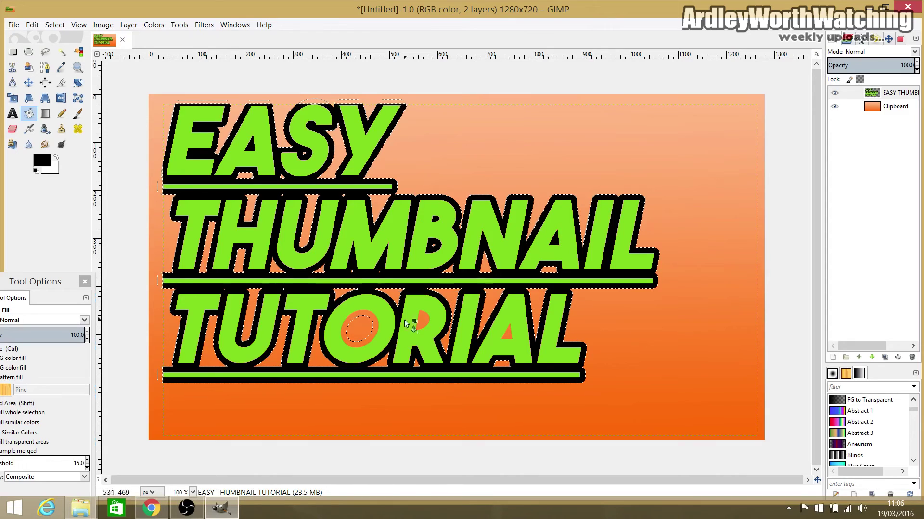
{"action": "left_click", "coordinate": [368, 336]}
{"action": "left_click", "coordinate": [422, 326]}
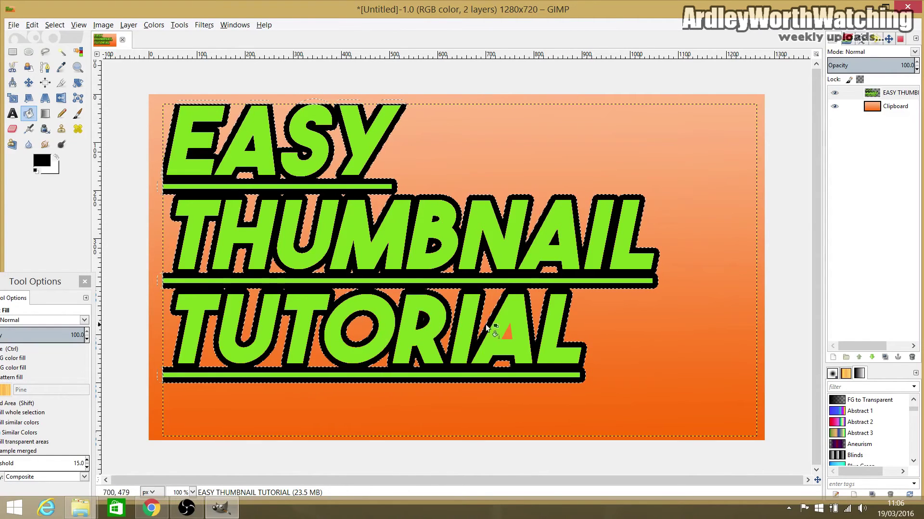
{"action": "left_click", "coordinate": [511, 335]}
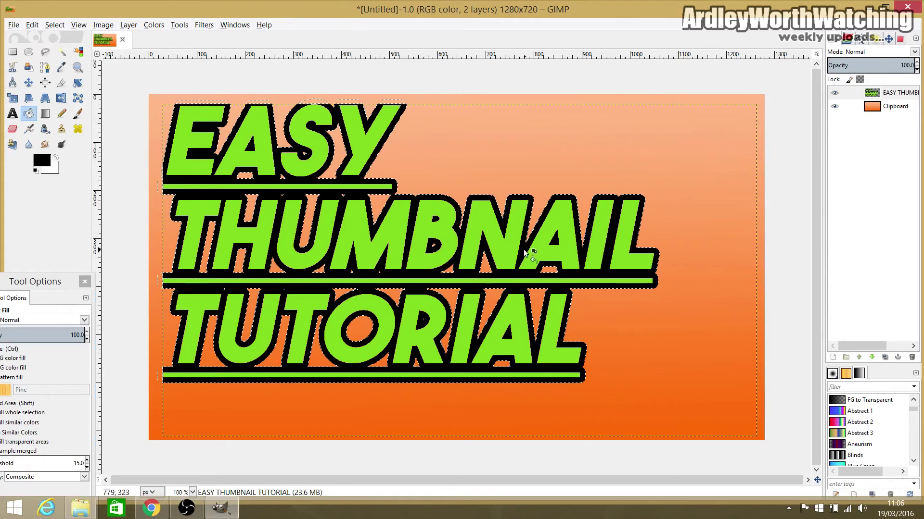
Shift the outlined text layer slightly down and left on the canvas and clear the selection
{"action": "left_click", "coordinate": [28, 83]}
{"action": "mouse_move", "coordinate": [174, 169]}
{"action": "left_mouse_down"}
{"action": "mouse_move", "coordinate": [270, 211]}
{"action": "mouse_move", "coordinate": [178, 182]}
{"action": "mouse_move", "coordinate": [171, 167]}
{"action": "left_mouse_up"}
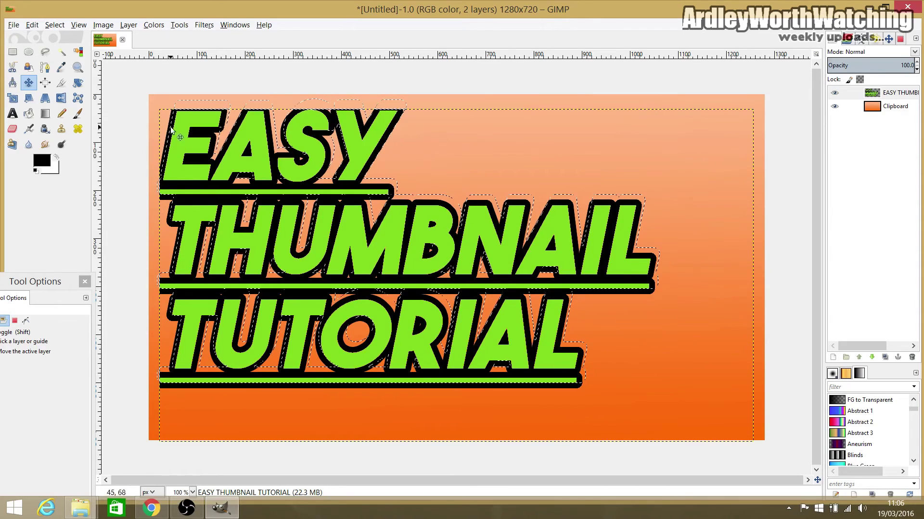
{"action": "left_click", "coordinate": [55, 25]}
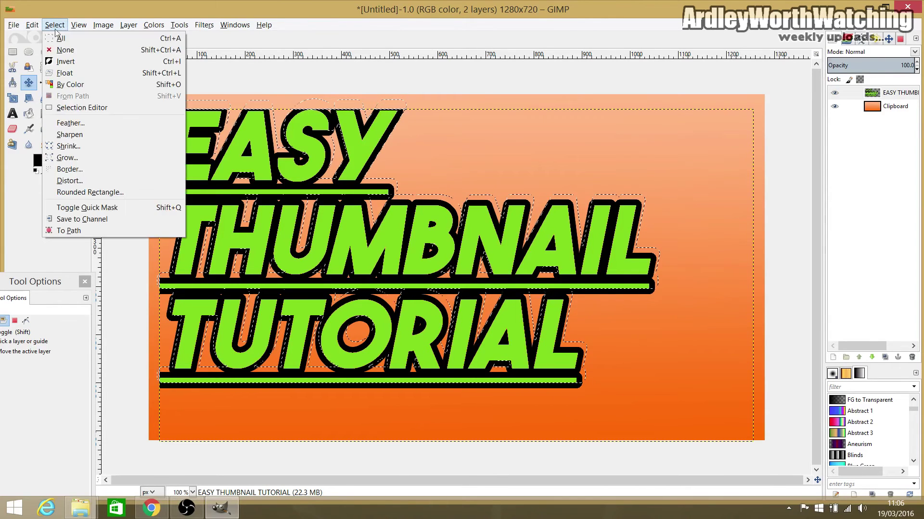
{"action": "left_click", "coordinate": [62, 52]}
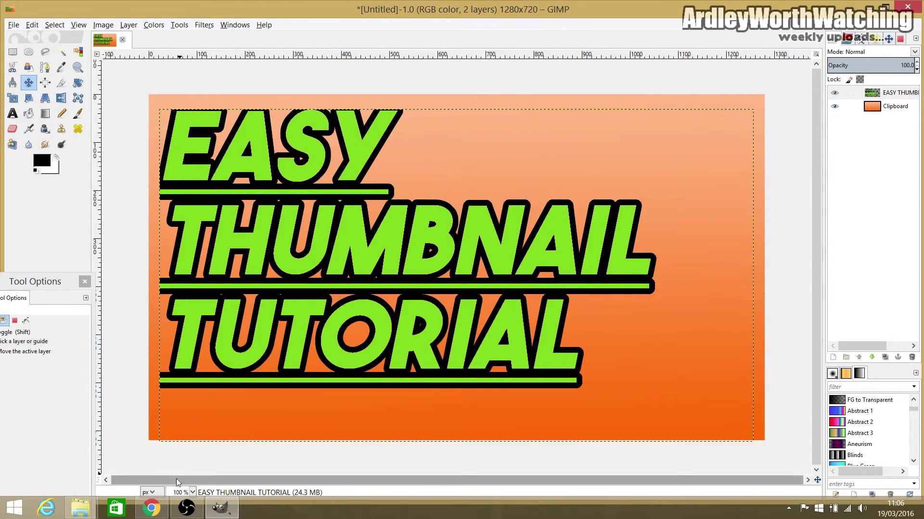
Switch to Chrome and copy the large black game controller picture from the cartoon game controller image results
{"action": "left_click", "coordinate": [153, 510]}
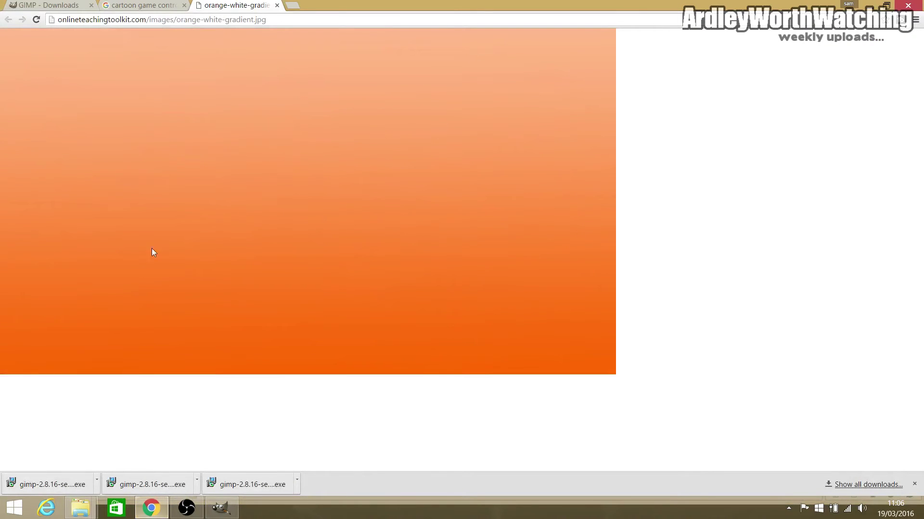
{"action": "left_click", "coordinate": [122, 5]}
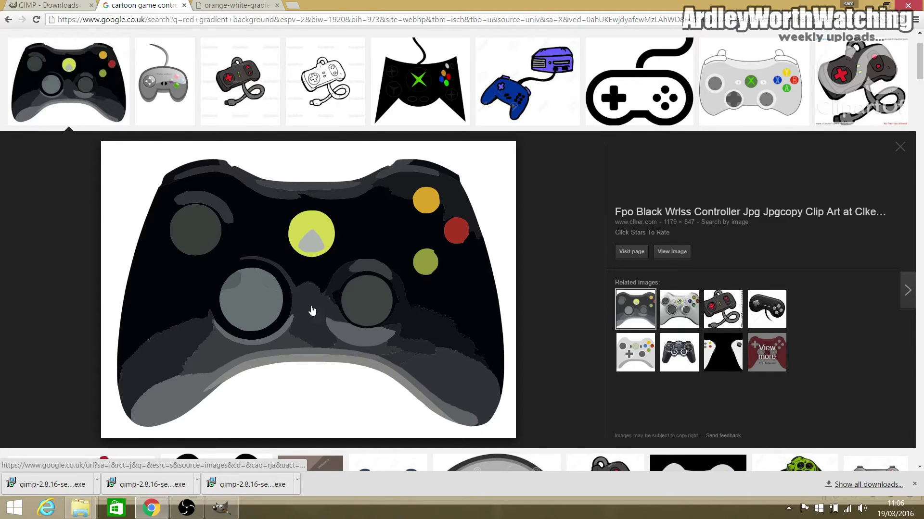
{"action": "right_click", "coordinate": [305, 260]}
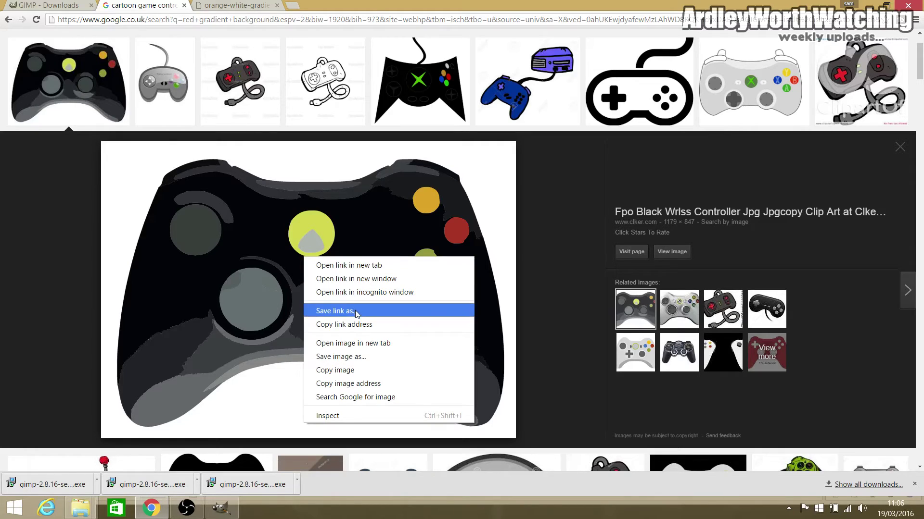
{"action": "left_click", "coordinate": [350, 370]}
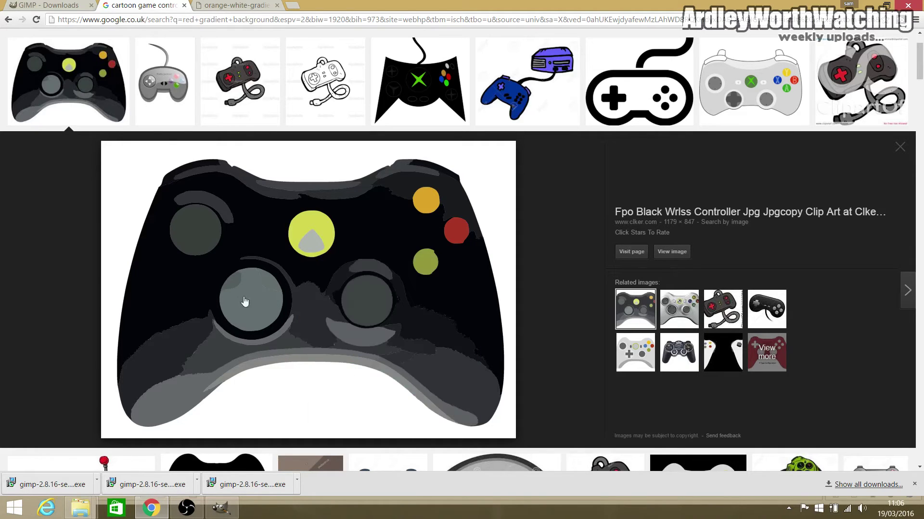
Switch back to GIMP and paste the copied controller picture as a new layer
{"action": "left_click", "coordinate": [221, 507]}
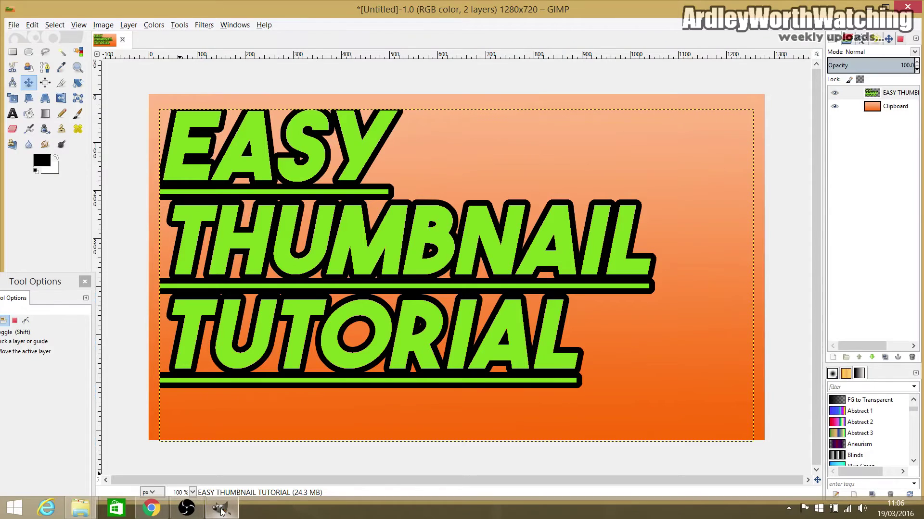
{"action": "left_click", "coordinate": [32, 26]}
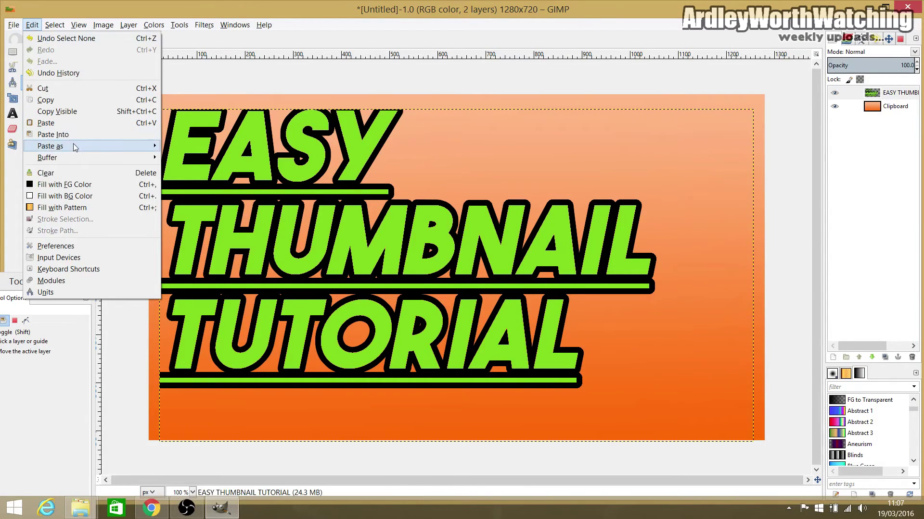
{"action": "mouse_move", "coordinate": [96, 147]}
{"action": "left_click", "coordinate": [193, 158]}
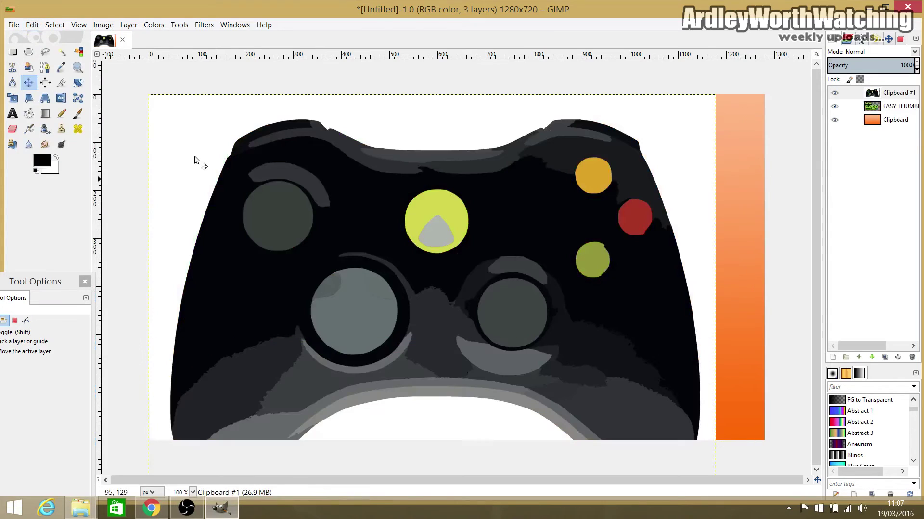
Move the controller layer up and left and scale it down to 686 × 493 px with its proportions linked
{"action": "left_click_drag", "start_coordinate": [373, 242], "coordinate": [308, 181]}
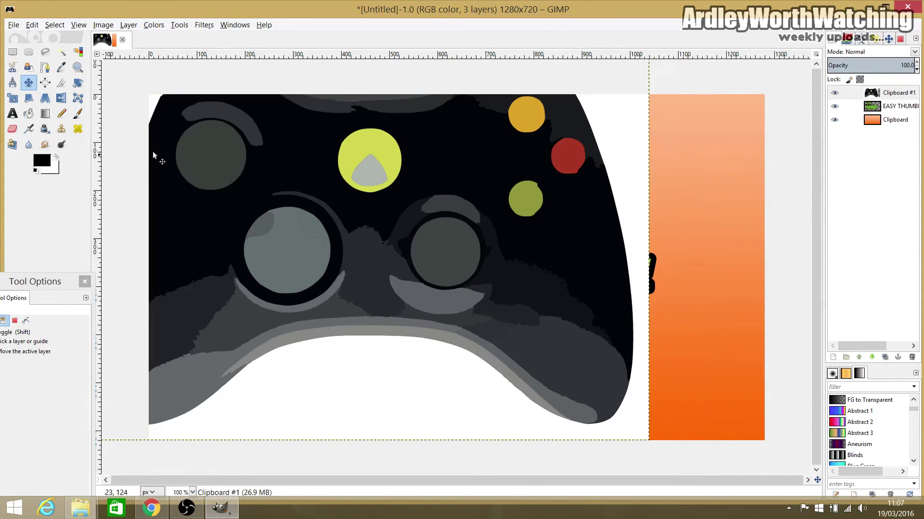
{"action": "left_click", "coordinate": [14, 100]}
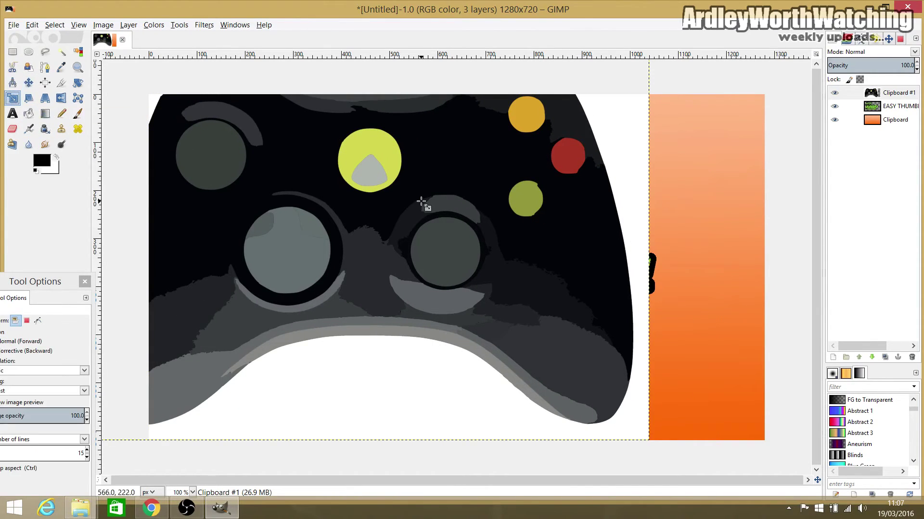
{"action": "left_click", "coordinate": [421, 202]}
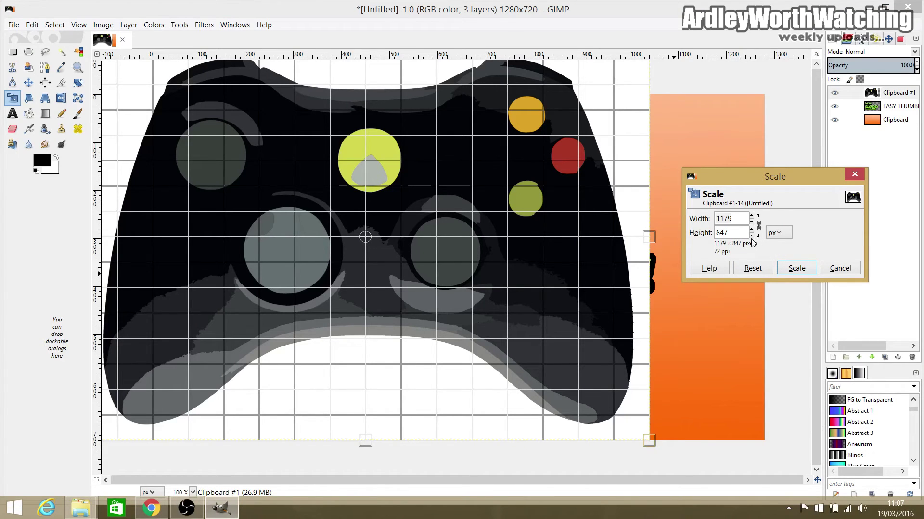
{"action": "left_click_drag", "start_coordinate": [751, 238], "coordinate": [752, 238]}
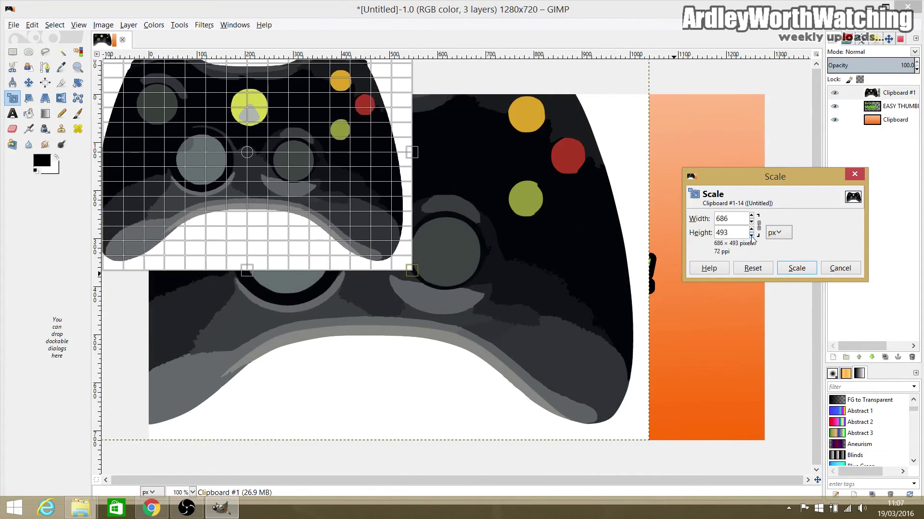
{"action": "left_click", "coordinate": [782, 267]}
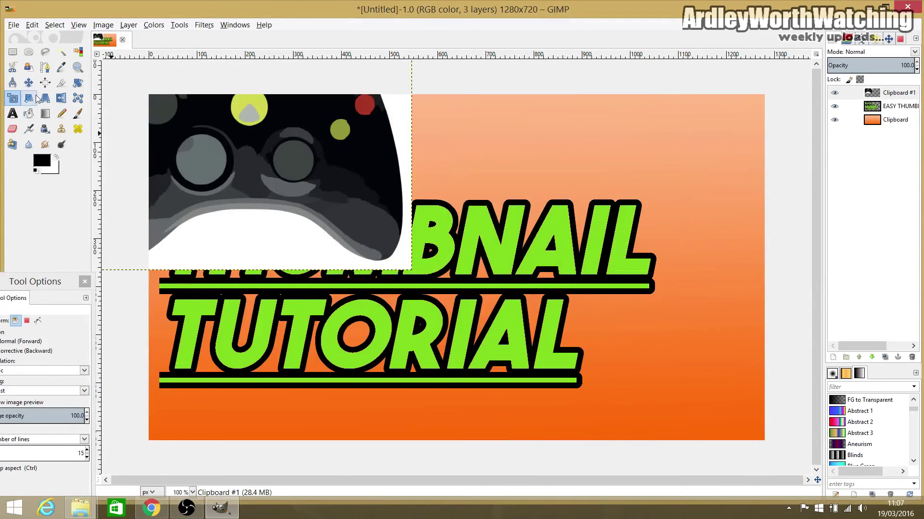
Scale the controller layer to 516 × 371 px and move it to the right, over the end of the word THUMBNAIL
{"action": "left_click_drag", "start_coordinate": [293, 149], "coordinate": [348, 218]}
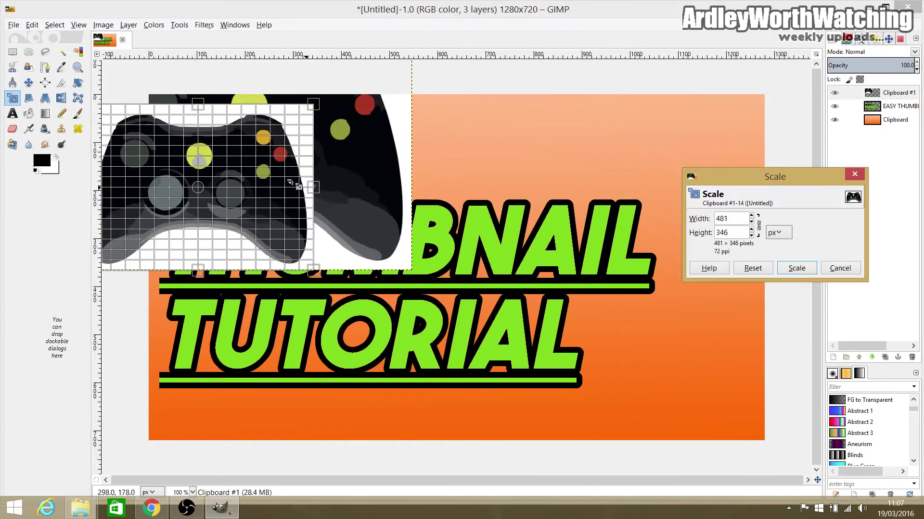
{"action": "left_click_drag", "start_coordinate": [318, 108], "coordinate": [332, 94]}
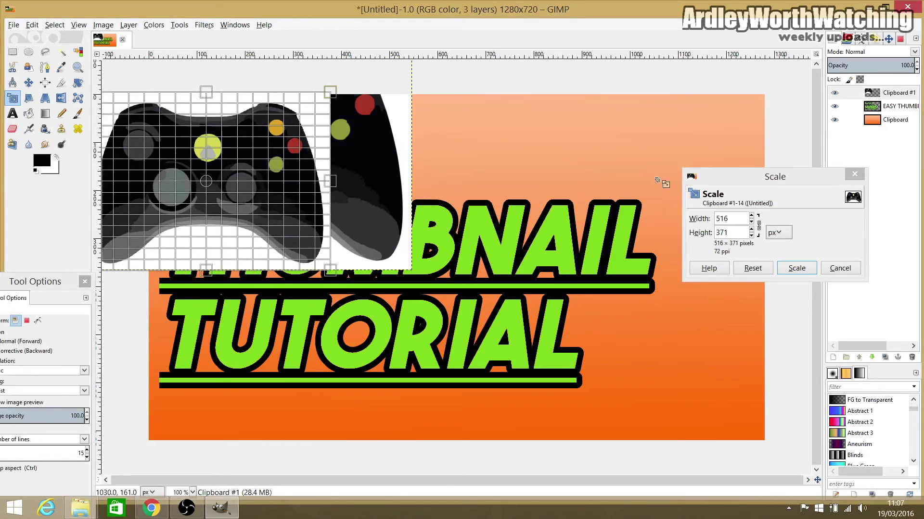
{"action": "left_click", "coordinate": [786, 264]}
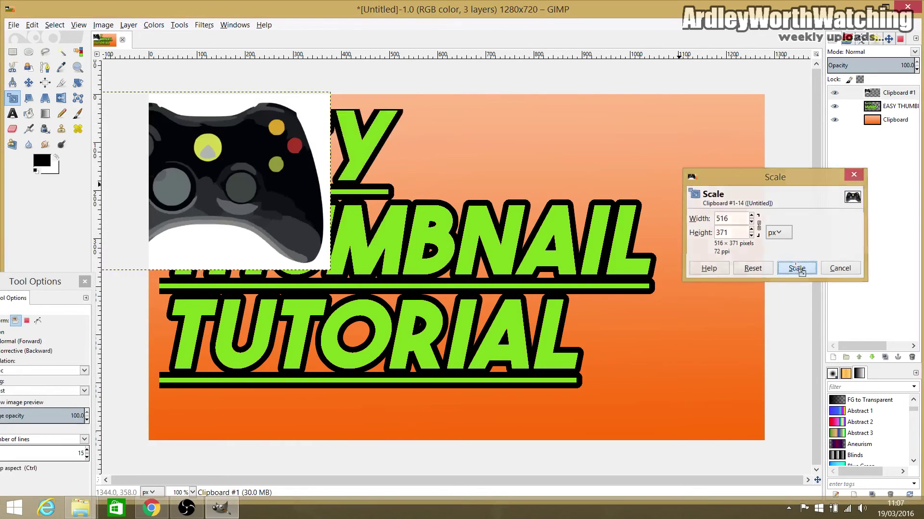
{"action": "left_click", "coordinate": [28, 83]}
{"action": "left_click_drag", "start_coordinate": [244, 169], "coordinate": [617, 205]}
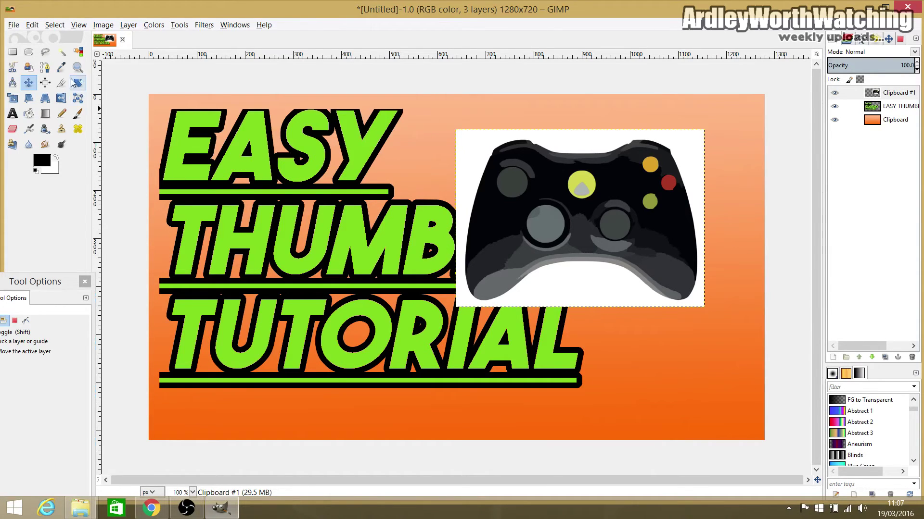
Remove the white background around the controller using Fuzzy Select and highlight the Clipboard #1 layer in the layer list
{"action": "left_click", "coordinate": [60, 53]}
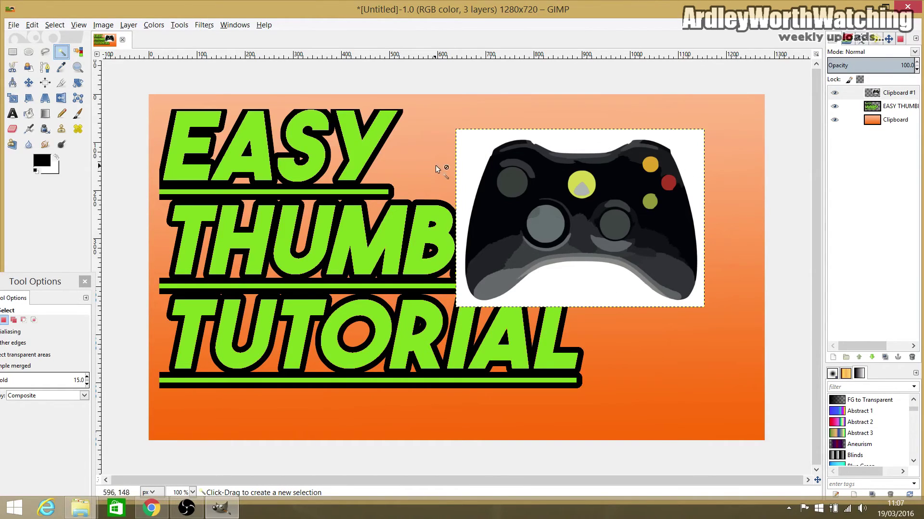
{"action": "left_click", "coordinate": [468, 160]}
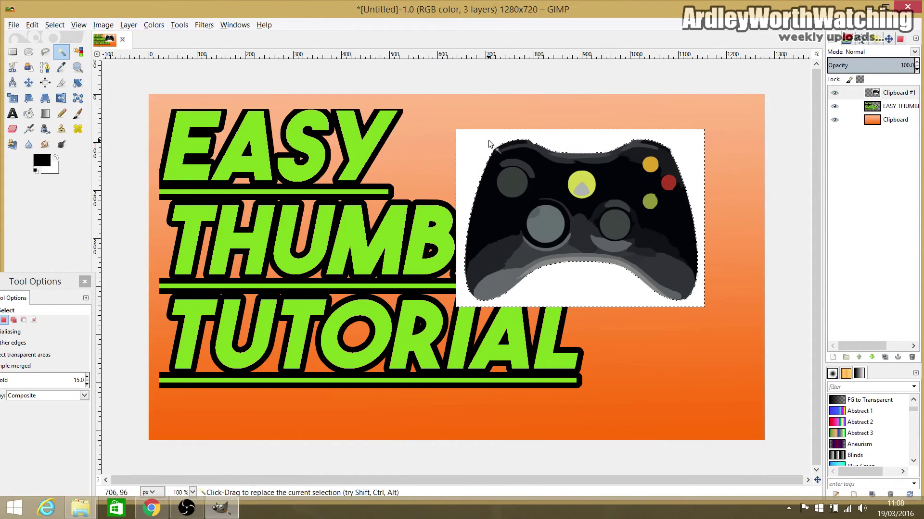
{"action": "key", "text": "Delete"}
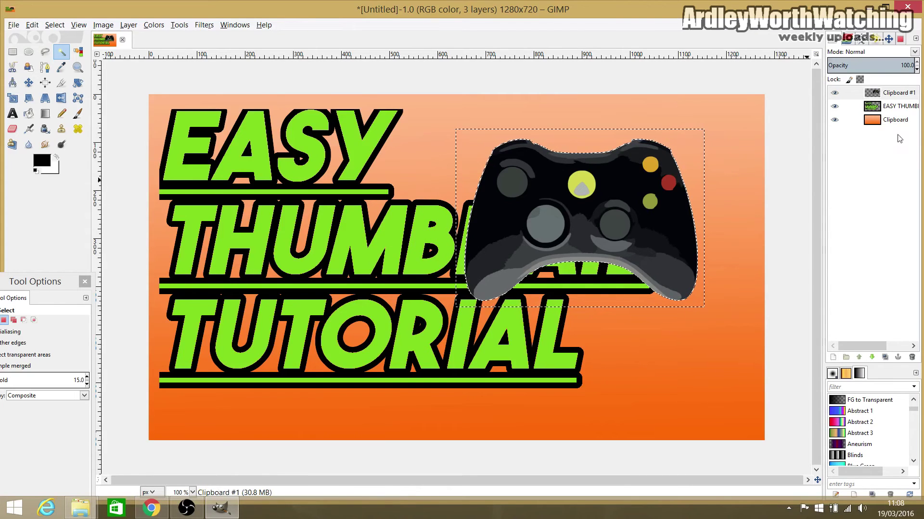
{"action": "left_click", "coordinate": [900, 94]}
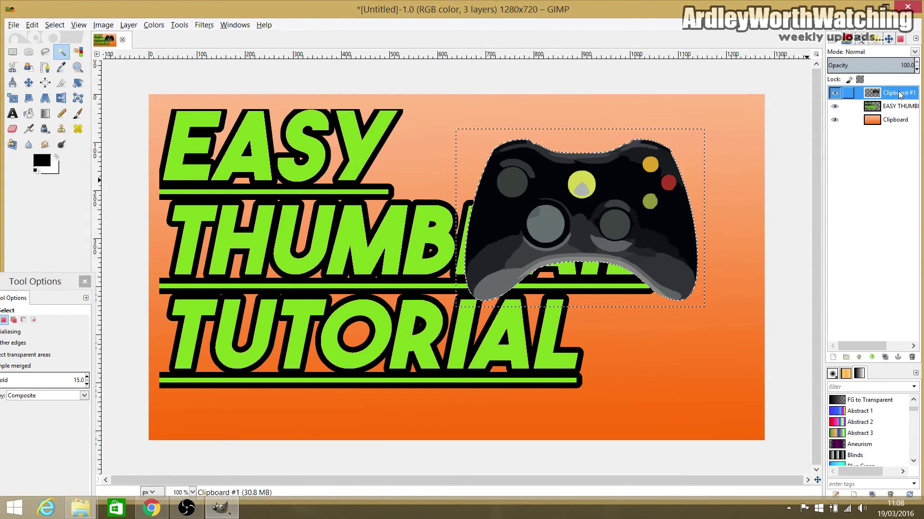
Place the Clipboard #1 controller layer between the EASY THUMBNAIL TUTORIAL text layer and the orange gradient layer in the layer stack
{"action": "left_click_drag", "start_coordinate": [900, 94], "coordinate": [893, 113]}
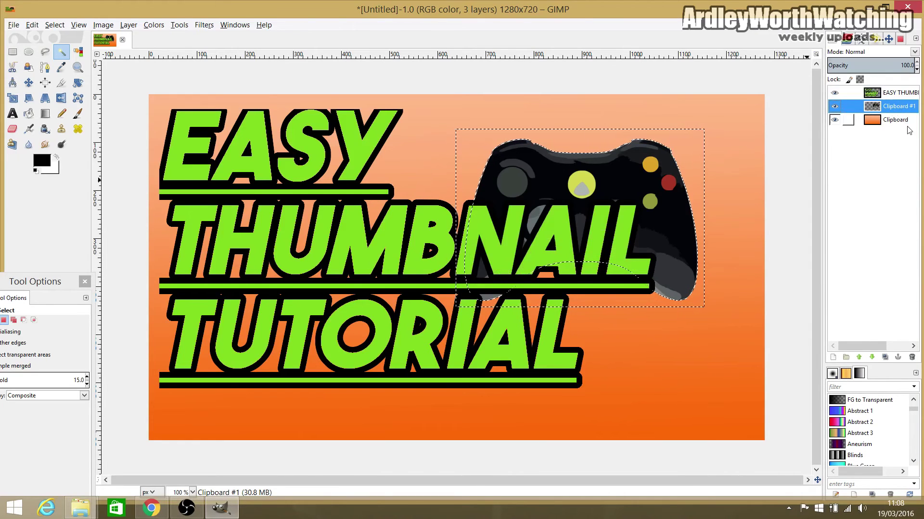
{"action": "left_click_drag", "start_coordinate": [903, 110], "coordinate": [900, 135]}
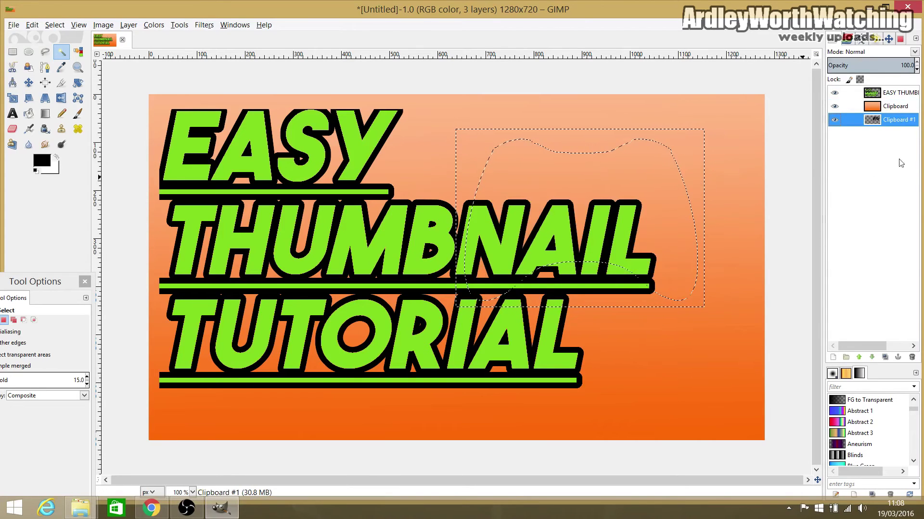
{"action": "left_click_drag", "start_coordinate": [909, 117], "coordinate": [907, 104]}
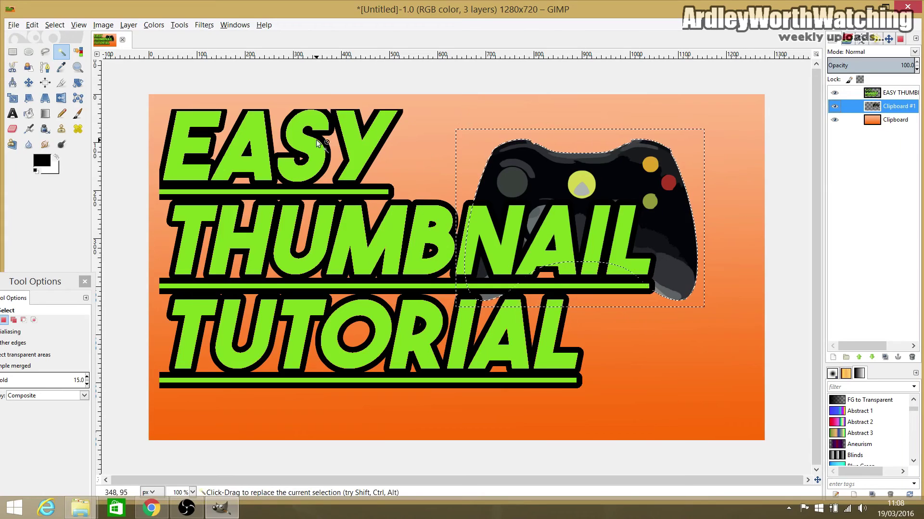
Move the controller up and to the right behind the word THUMBNAIL, and clear the leftover selection outline
{"action": "left_click", "coordinate": [29, 83]}
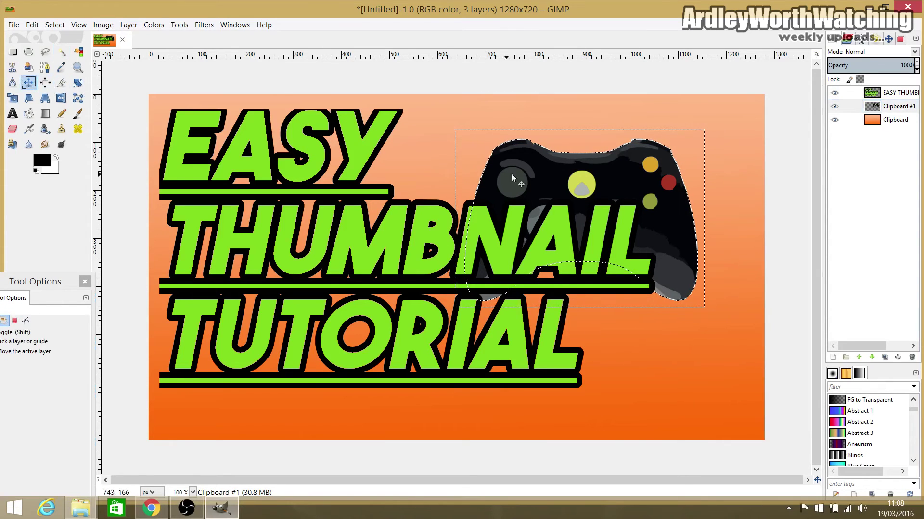
{"action": "left_click_drag", "start_coordinate": [547, 178], "coordinate": [576, 151]}
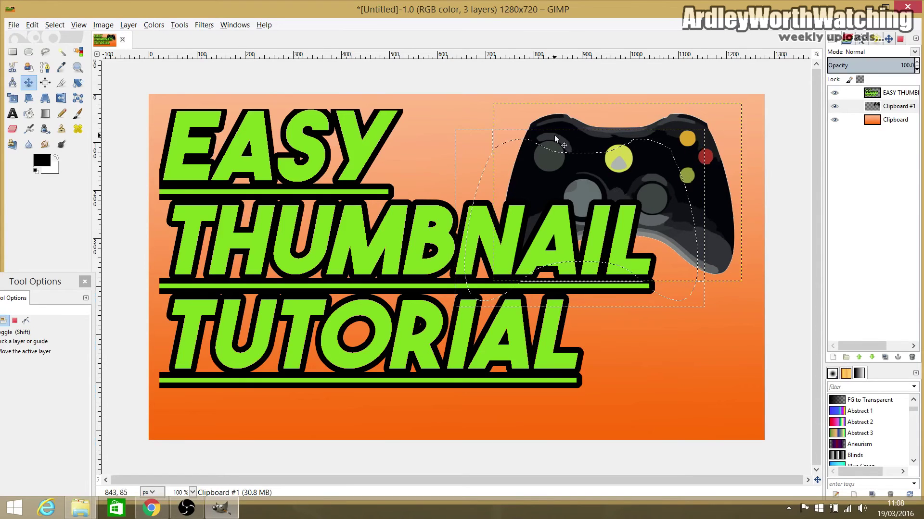
{"action": "left_click", "coordinate": [54, 25]}
{"action": "left_click", "coordinate": [60, 49]}
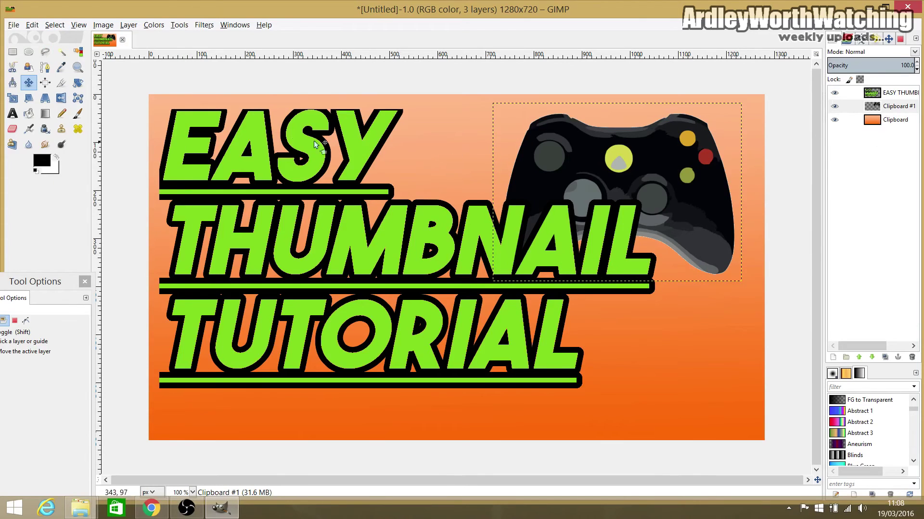
Rotate the controller layer slightly clockwise about its center with the Rotate tool
{"action": "left_click", "coordinate": [78, 85]}
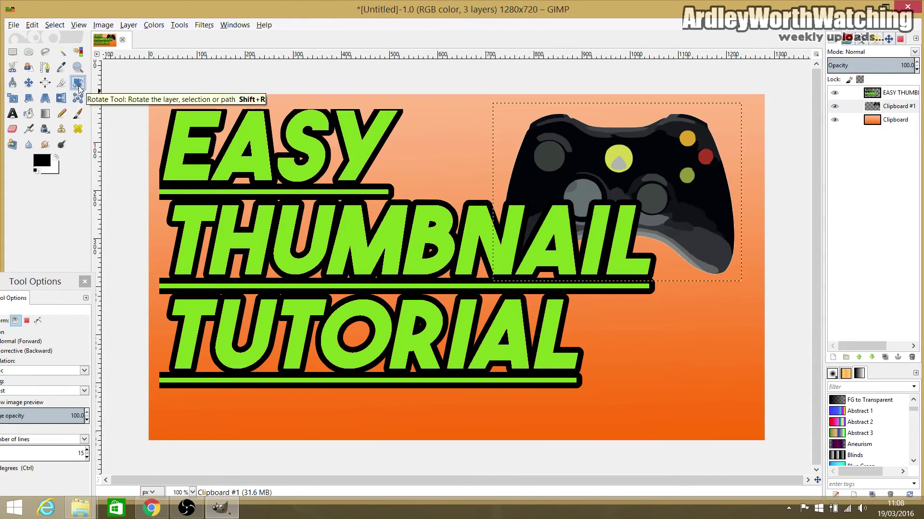
{"action": "left_click", "coordinate": [593, 150]}
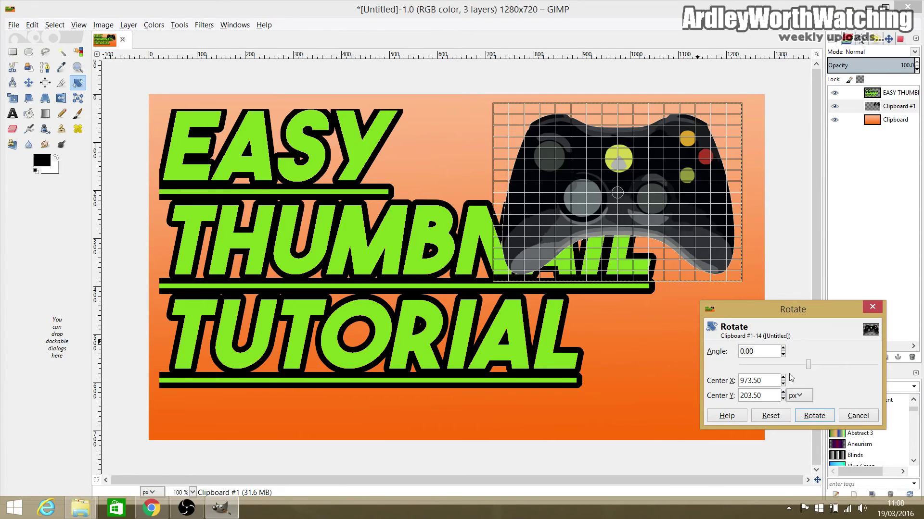
{"action": "left_click_drag", "start_coordinate": [783, 349], "coordinate": [783, 349]}
{"action": "left_click", "coordinate": [783, 349]}
{"action": "left_click", "coordinate": [813, 416]}
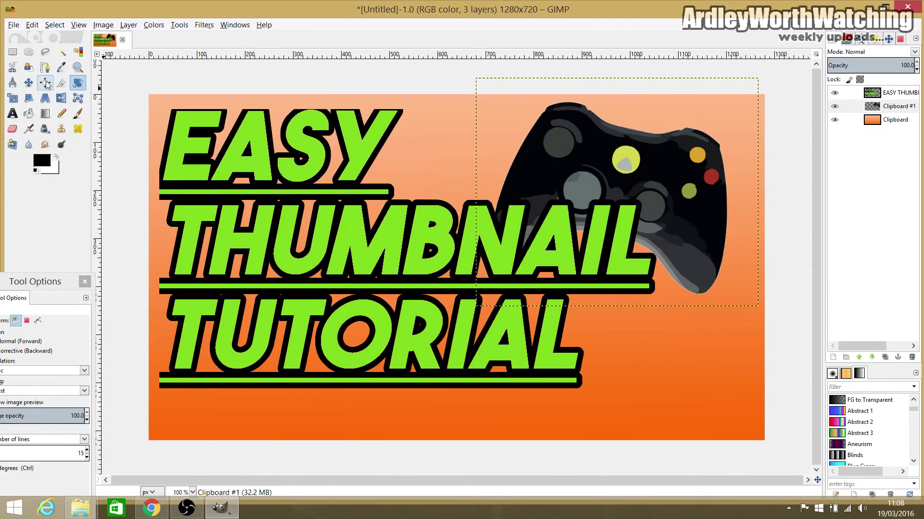
Shift the rotated controller closer to the canvas's right edge and move the text layer slightly down so it sits more centrally
{"action": "left_click", "coordinate": [28, 82]}
{"action": "left_click_drag", "start_coordinate": [596, 141], "coordinate": [622, 139]}
{"action": "mouse_move", "coordinate": [379, 250]}
{"action": "left_mouse_down"}
{"action": "mouse_move", "coordinate": [371, 249]}
{"action": "mouse_move", "coordinate": [376, 259]}
{"action": "left_mouse_up"}
{"action": "mouse_move", "coordinate": [697, 172]}
{"action": "left_mouse_down"}
{"action": "mouse_move", "coordinate": [700, 165]}
{"action": "mouse_move", "coordinate": [700, 175]}
{"action": "left_mouse_up"}
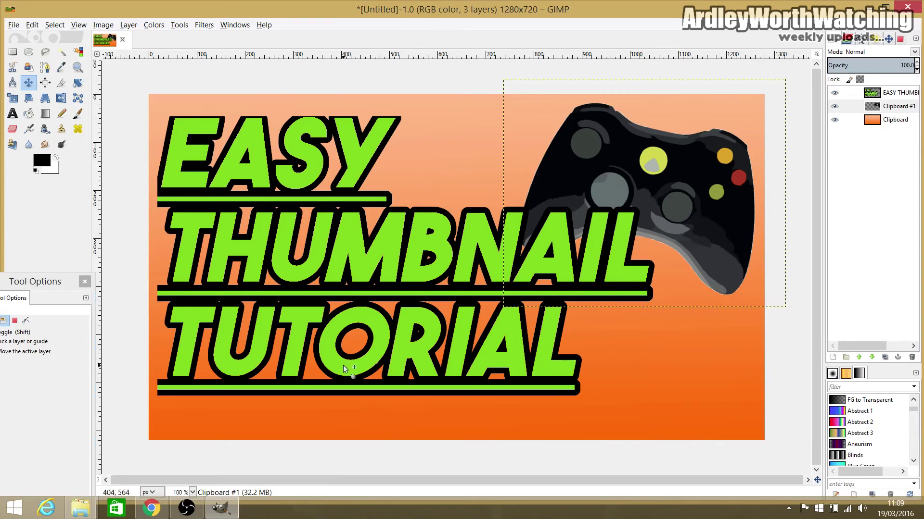
{"action": "mouse_move", "coordinate": [190, 154]}
{"action": "left_mouse_down"}
{"action": "mouse_move", "coordinate": [190, 143]}
{"action": "mouse_move", "coordinate": [192, 160]}
{"action": "left_mouse_up"}
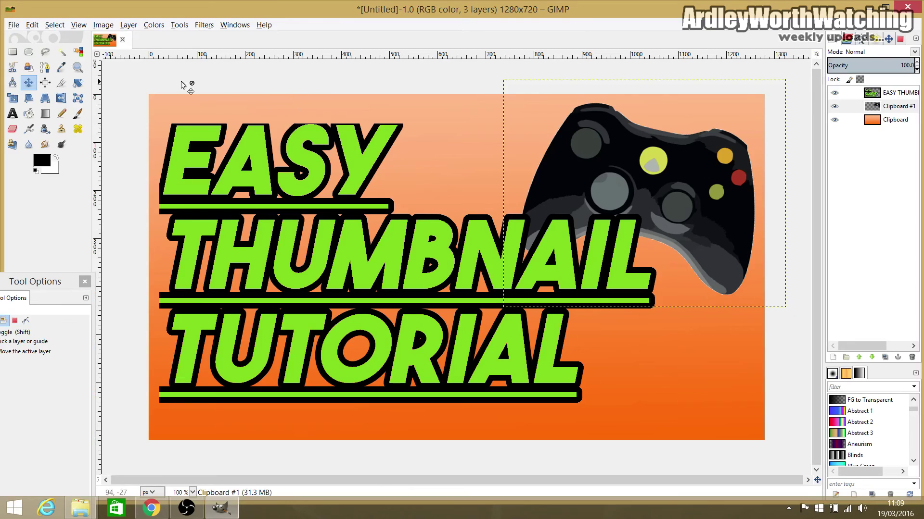
Start exporting the thumbnail, clear the default file name and choose PNG image as the file type
{"action": "left_click", "coordinate": [14, 26]}
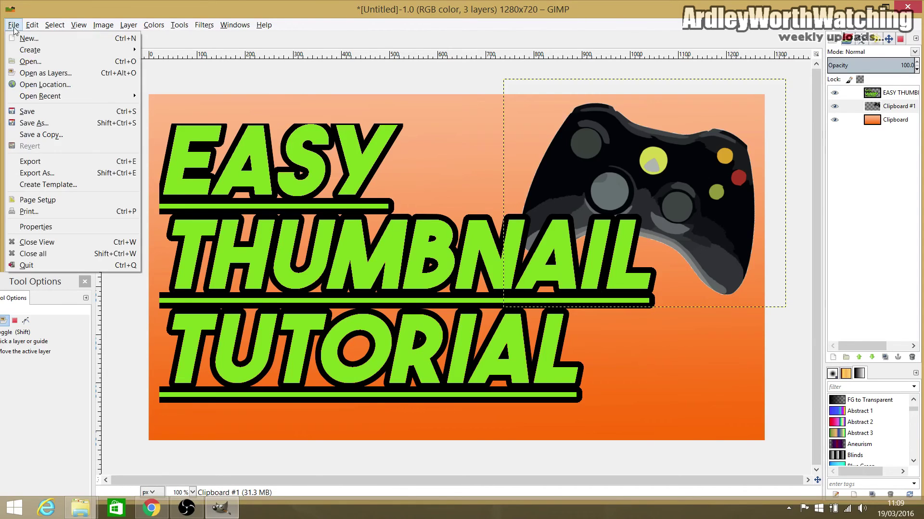
{"action": "left_click", "coordinate": [69, 177]}
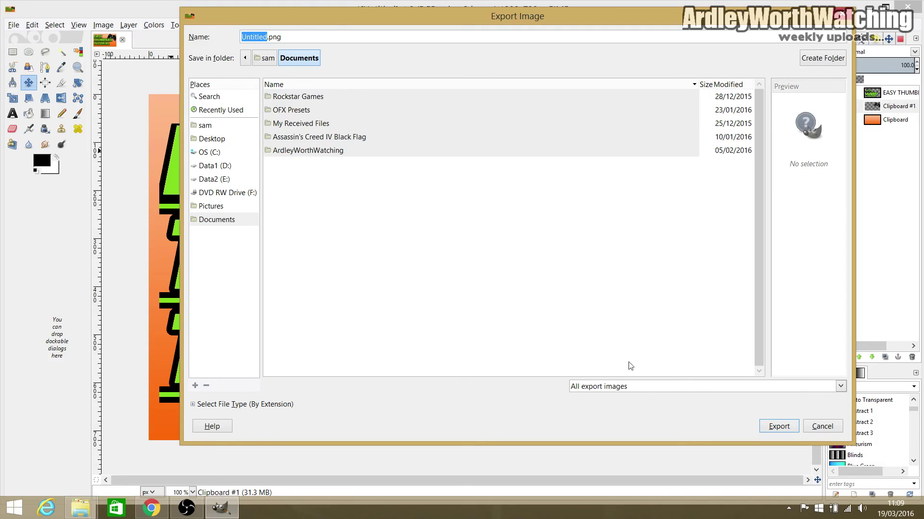
{"action": "left_click", "coordinate": [449, 37]}
{"action": "left_click", "coordinate": [194, 405]}
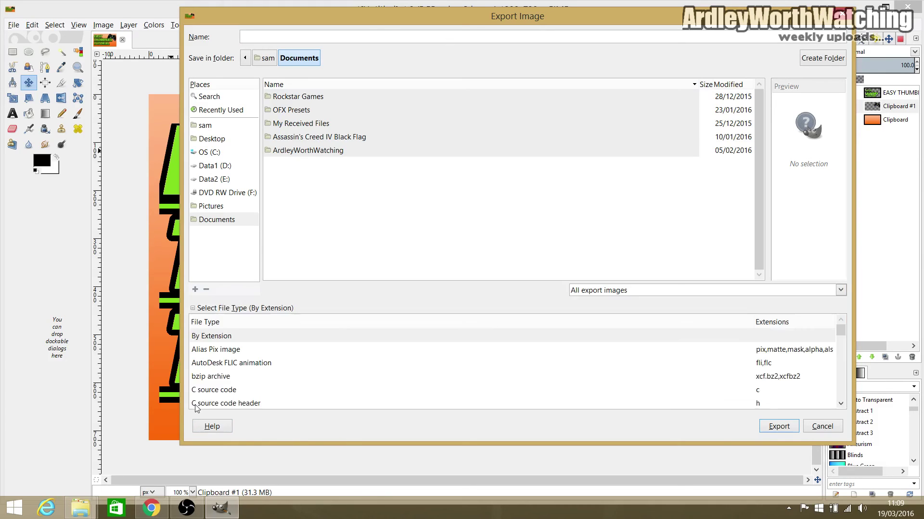
{"action": "scroll", "coordinate": [324, 350], "scroll_direction": "down", "scroll_amount": 3}
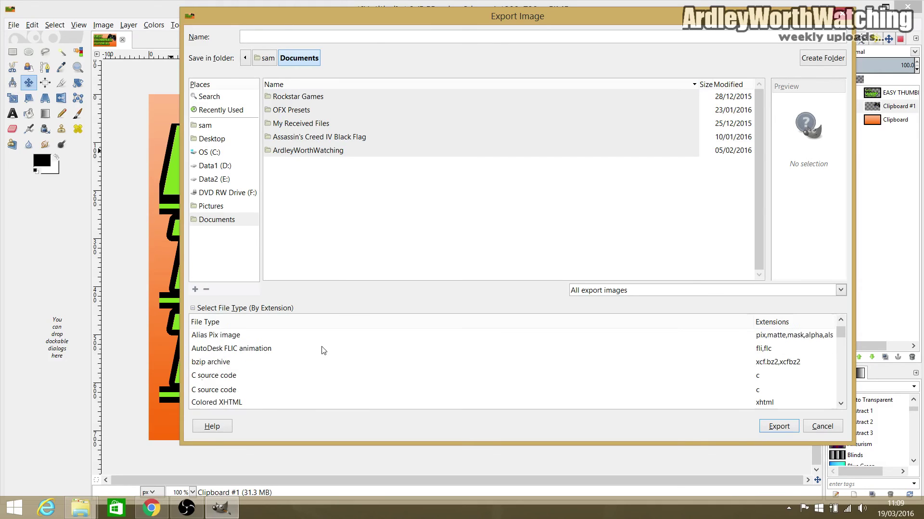
{"action": "scroll", "coordinate": [323, 350], "scroll_direction": "down", "scroll_amount": 5}
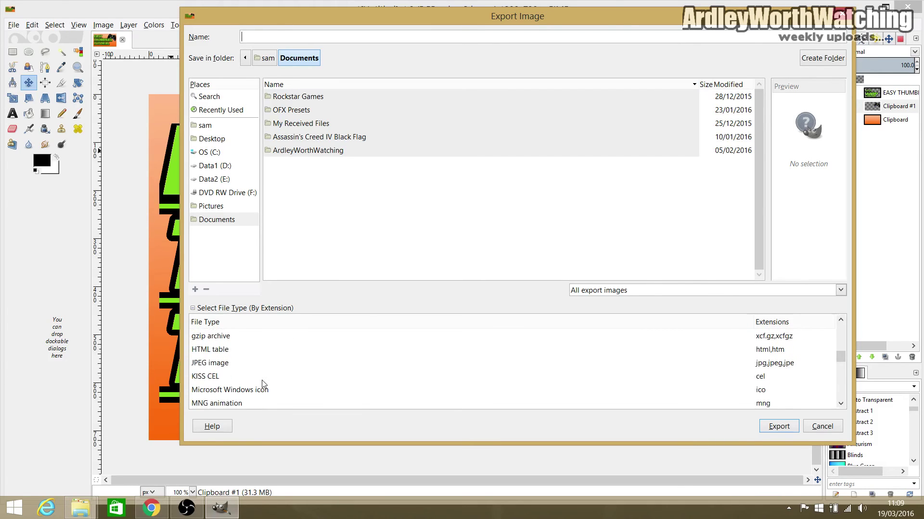
{"action": "scroll", "coordinate": [264, 384], "scroll_direction": "down", "scroll_amount": 4}
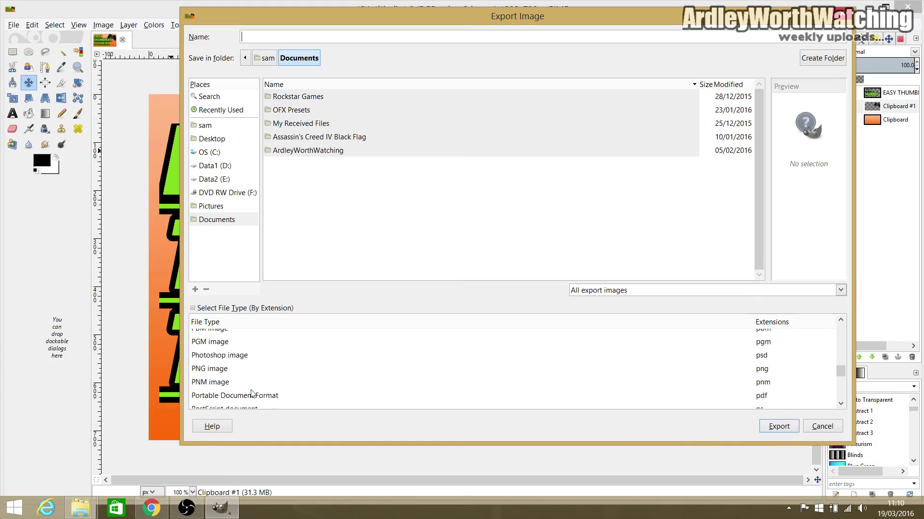
{"action": "left_click", "coordinate": [225, 371]}
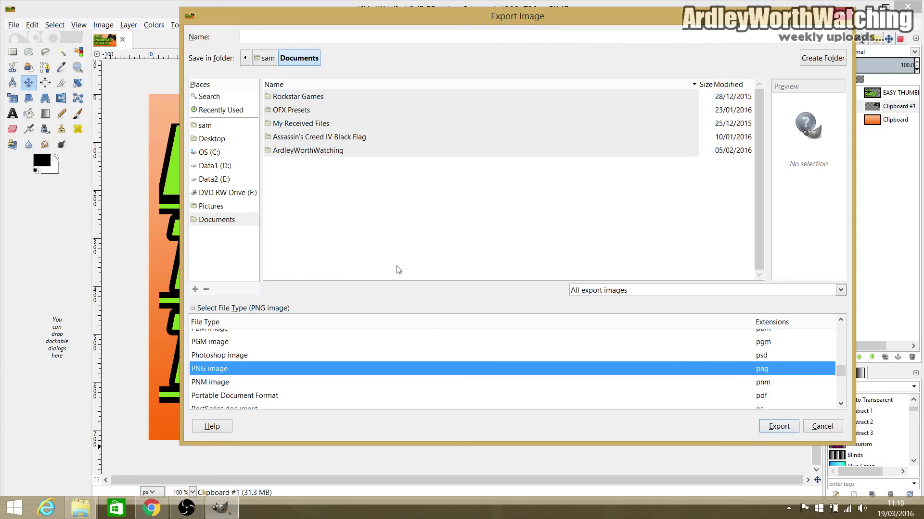
Name the export "thumbnail for video" and export it to the Documents folder with the default PNG options
{"action": "left_click", "coordinate": [405, 32]}
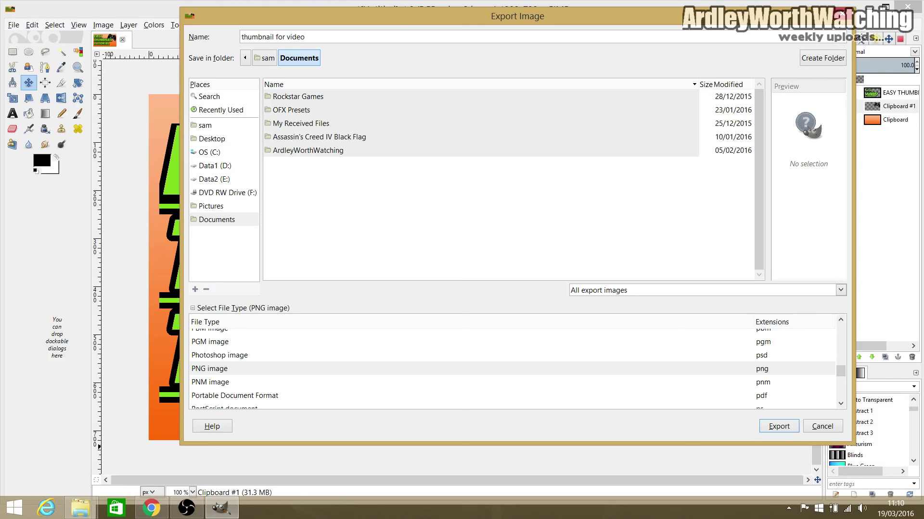
{"action": "left_click", "coordinate": [779, 426]}
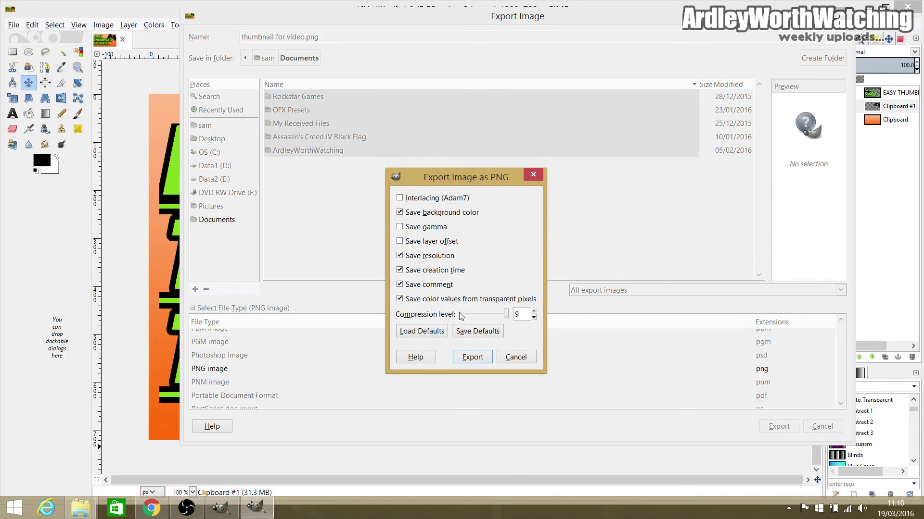
{"action": "left_click", "coordinate": [477, 360]}
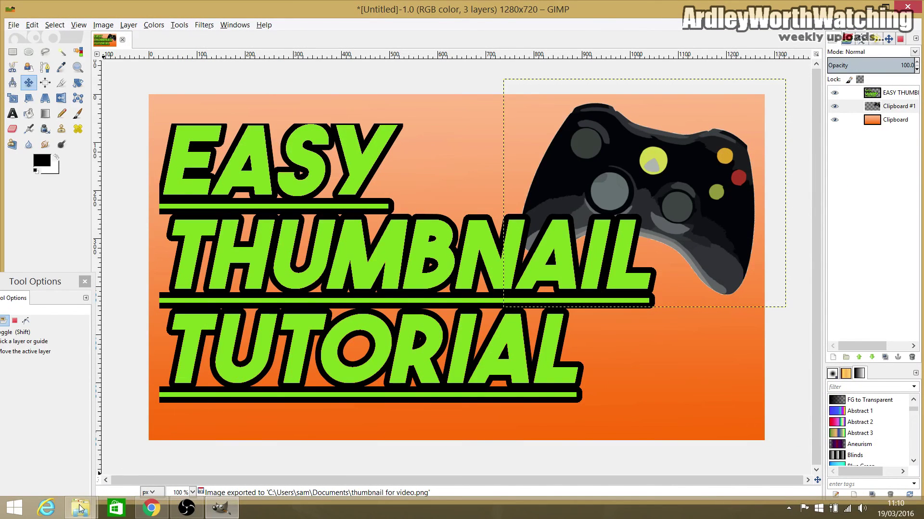
Switch to File Explorer, go to the Documents folder and open thumbnail for video.png to check the exported picture
{"action": "mouse_move", "coordinate": [80, 509]}
{"action": "mouse_move", "coordinate": [184, 452]}
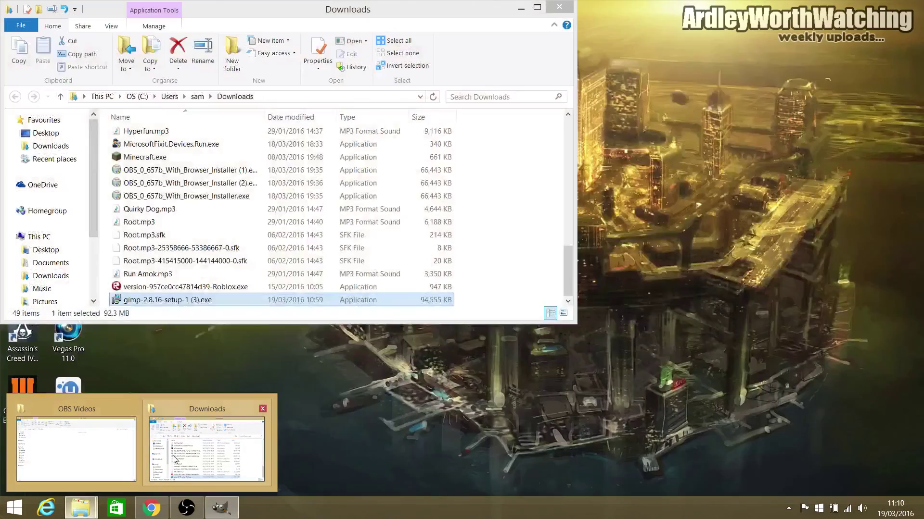
{"action": "left_click", "coordinate": [180, 458]}
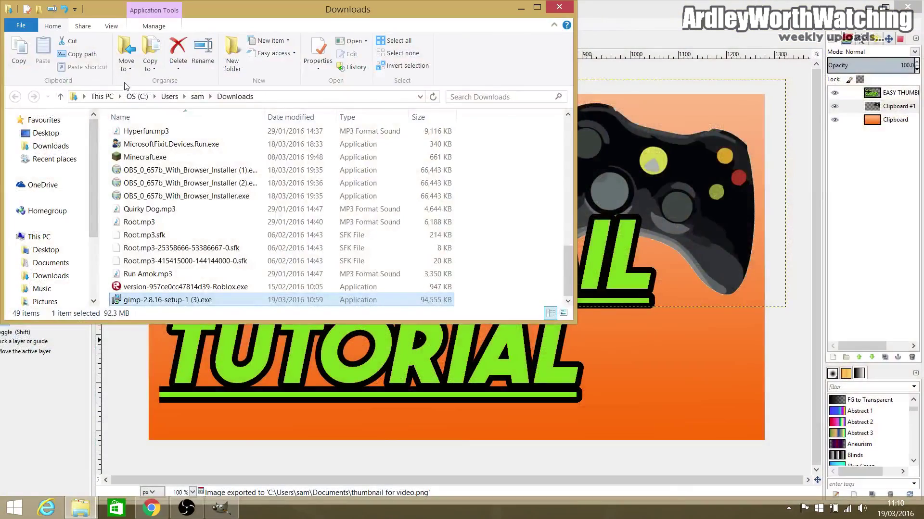
{"action": "left_click", "coordinate": [102, 96]}
{"action": "left_click", "coordinate": [335, 159]}
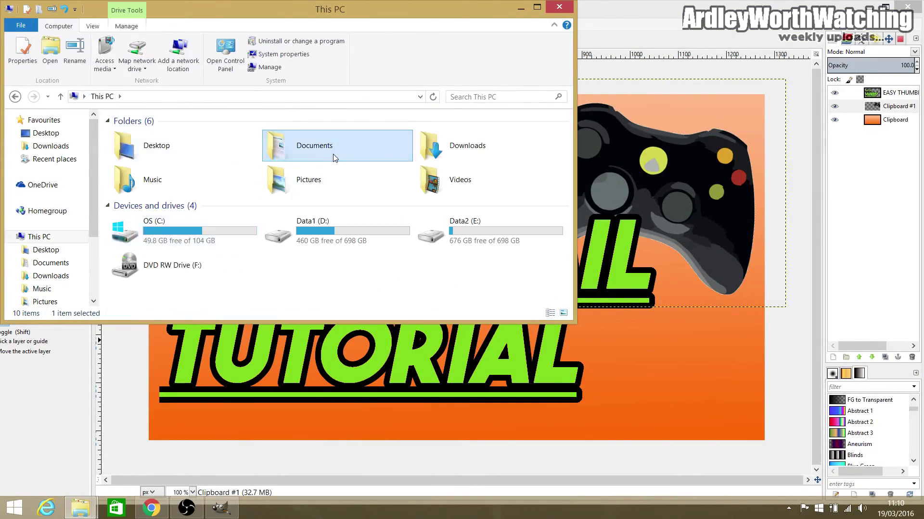
{"action": "double_click", "coordinate": [335, 159]}
{"action": "left_click", "coordinate": [193, 203]}
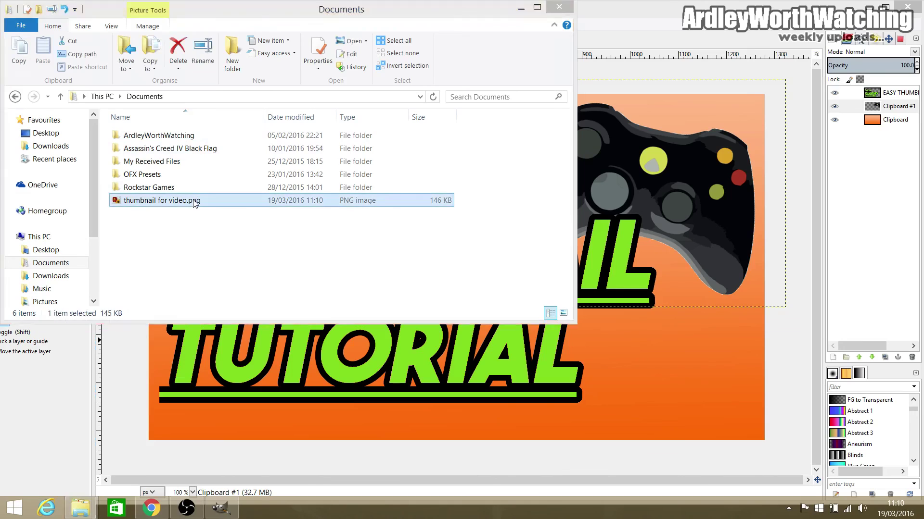
{"action": "double_click", "coordinate": [194, 203]}
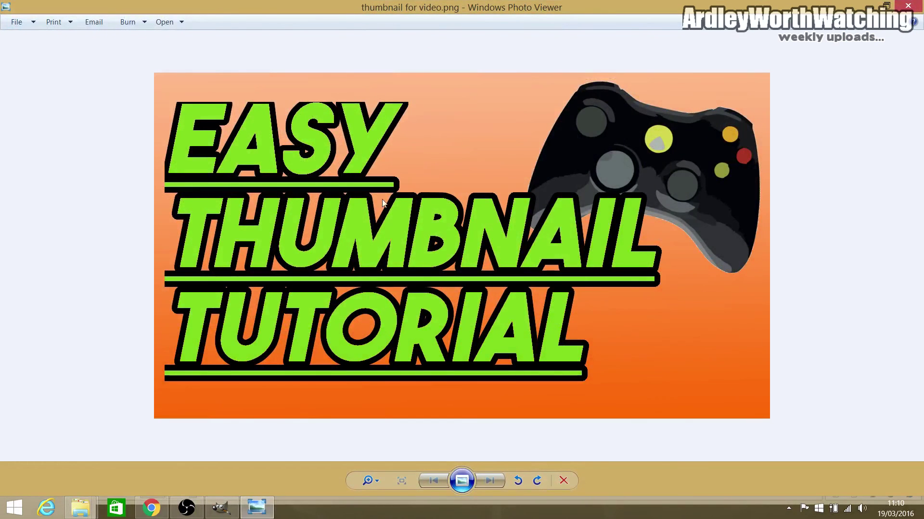